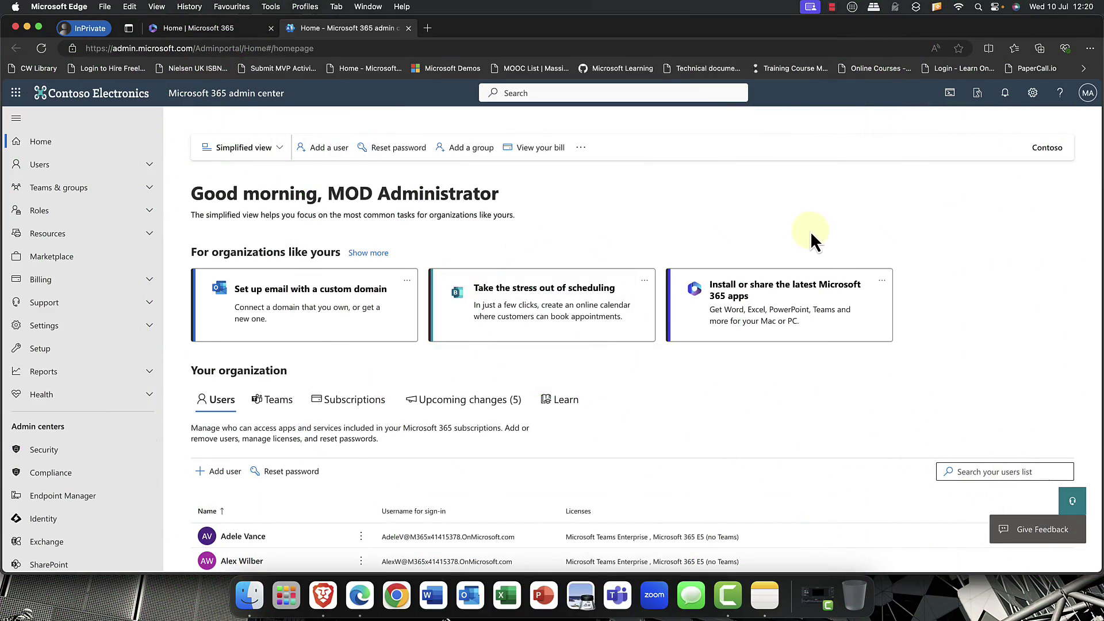
Step: Open the SharePoint admin center from the Admin centers list in the Microsoft 365 admin center
scroll(46, 507, "down", 3)
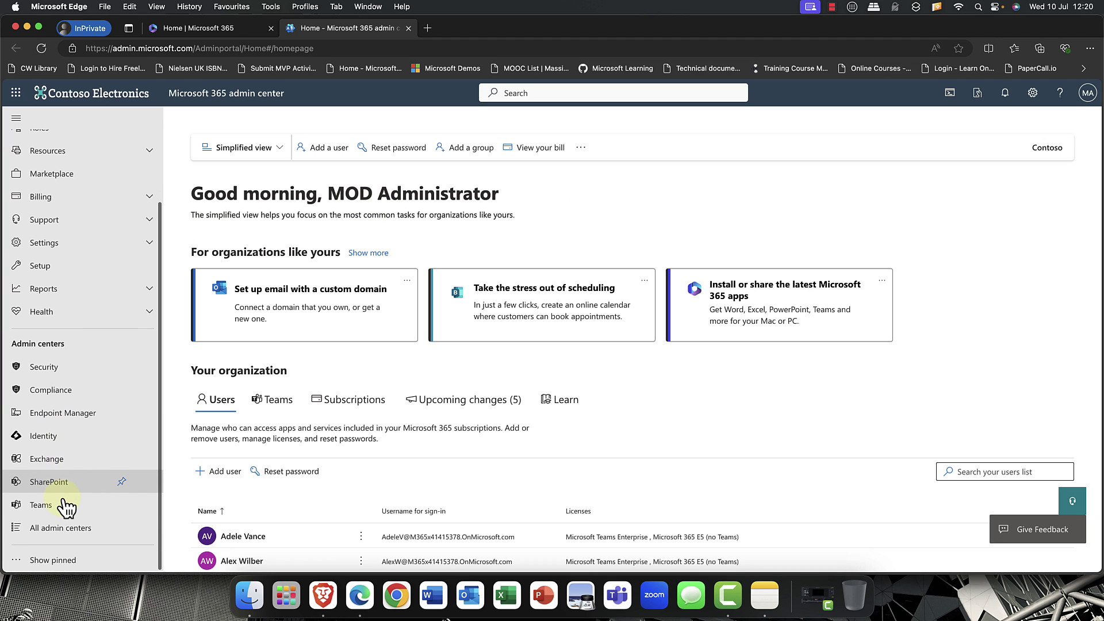
left_click(60, 486)
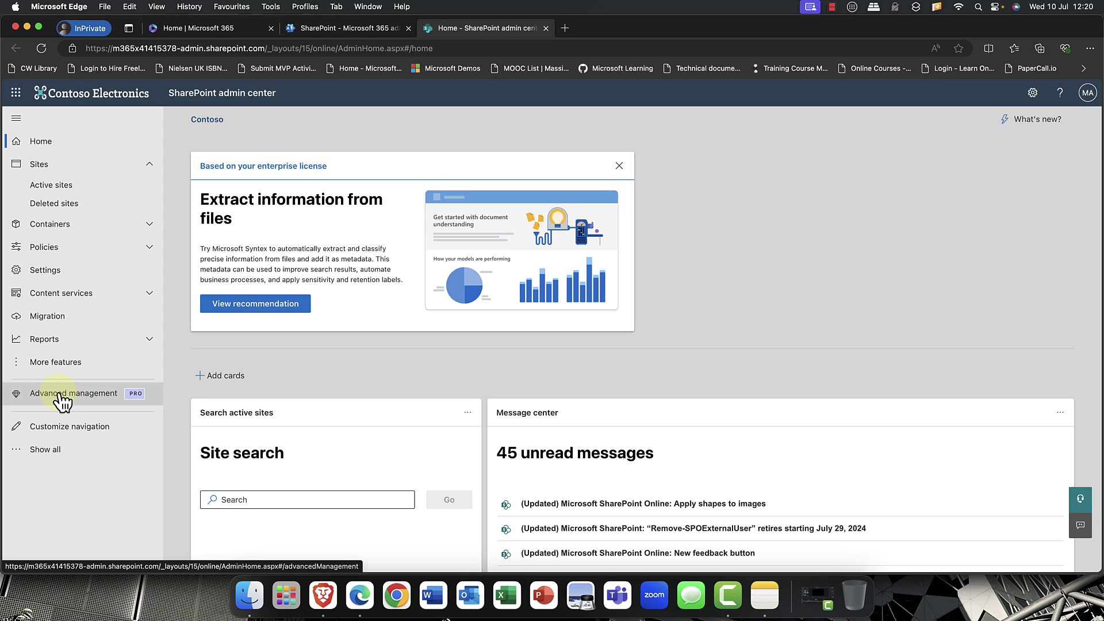
Step: Review the Advanced management feature list, then go to Policies > Site lifecycle management
left_click(60, 396)
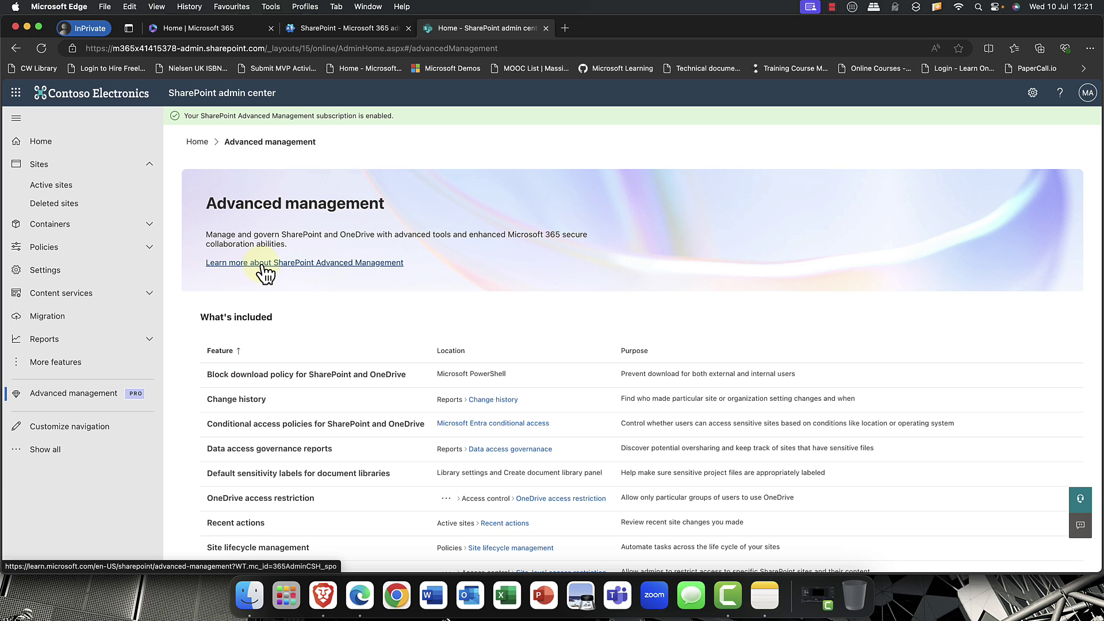
scroll(354, 371, "down", 1)
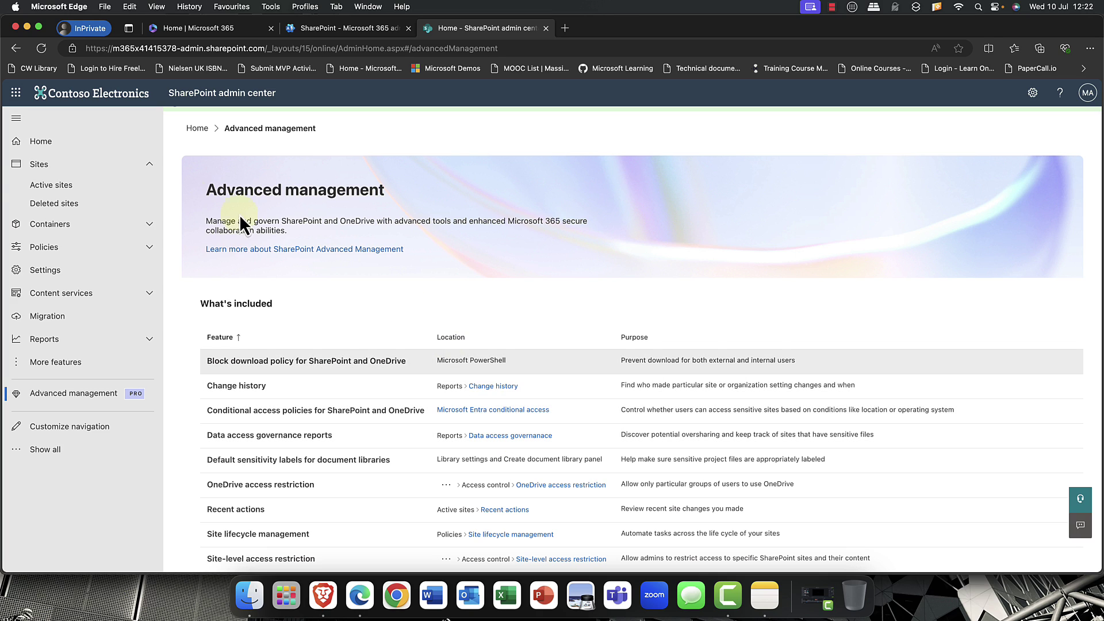
left_click(151, 257)
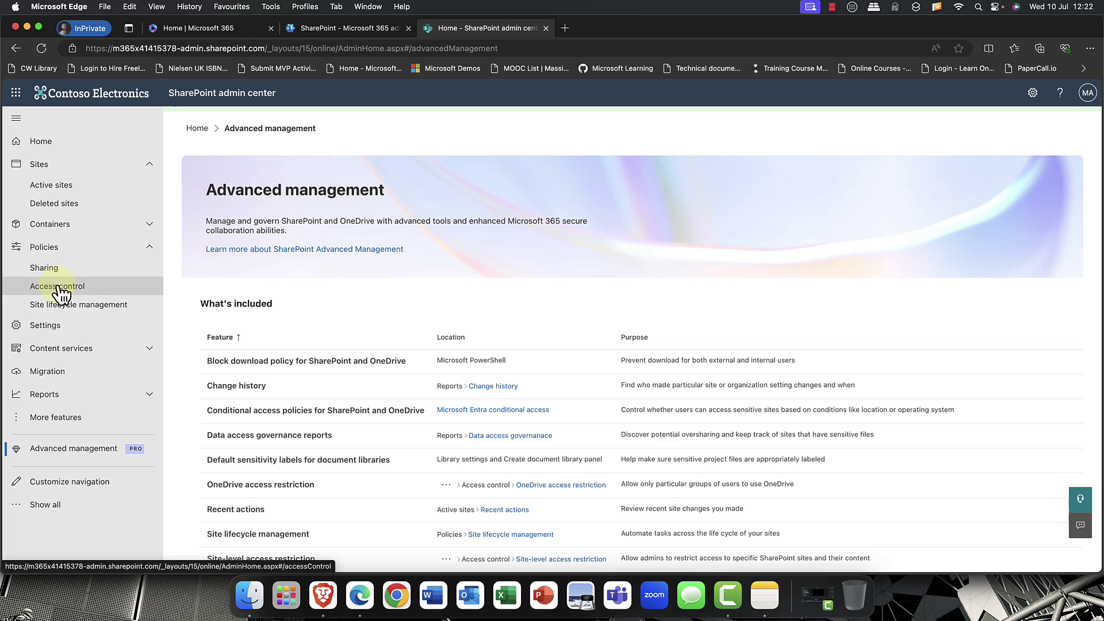
left_click(83, 311)
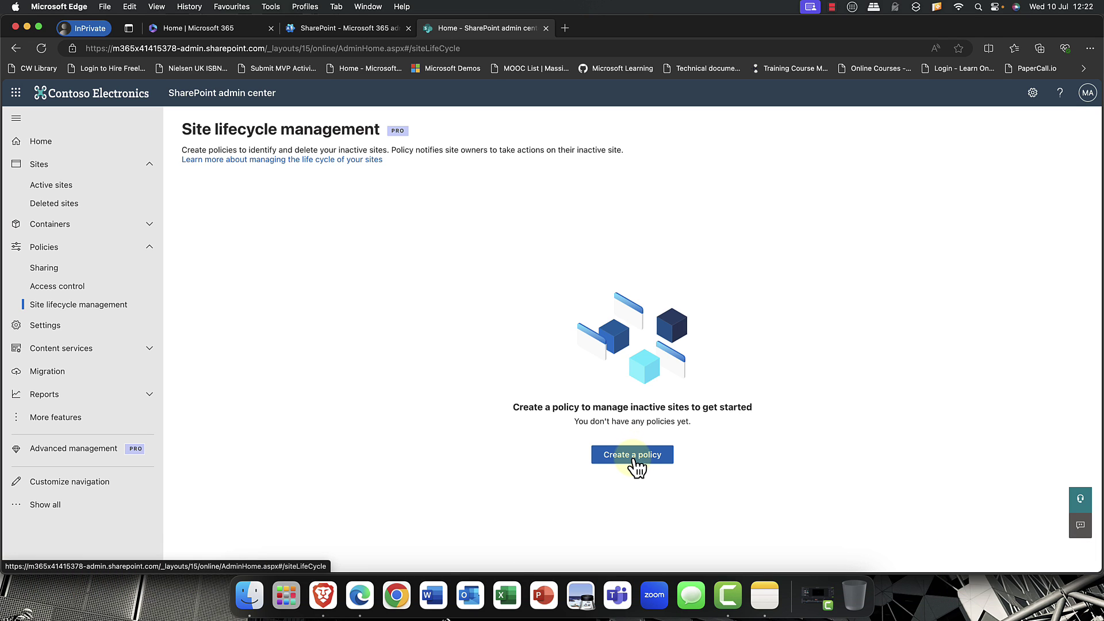
Step: Launch the Create an inactive site policy wizard from Site lifecycle management
left_click(635, 465)
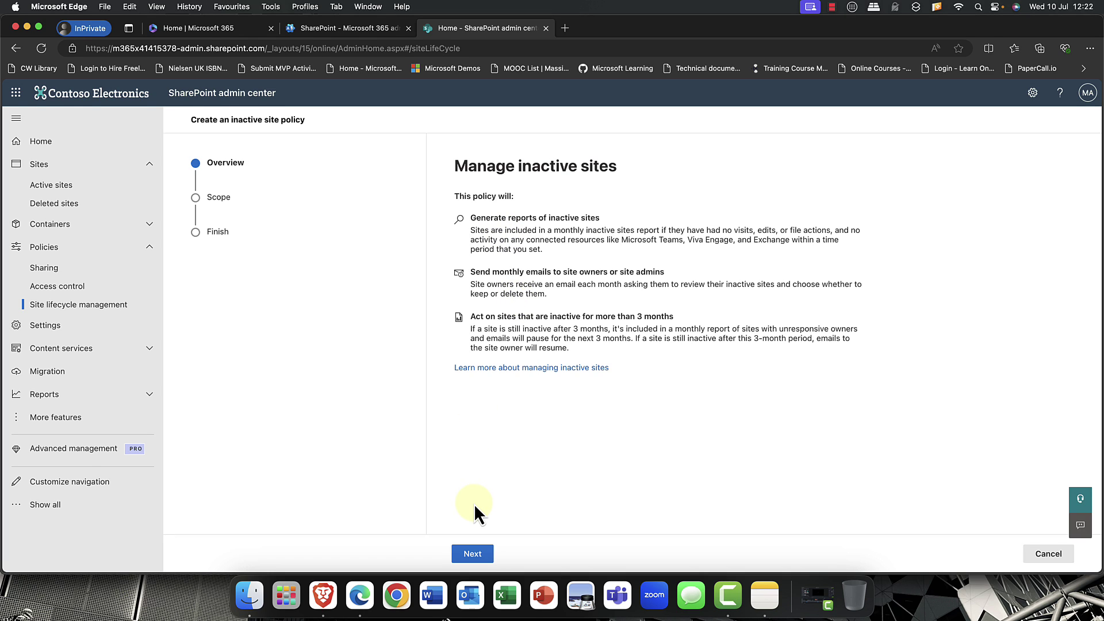
Step: Move to the policy scope step and keep 3 months as the inactivity period
left_click(470, 558)
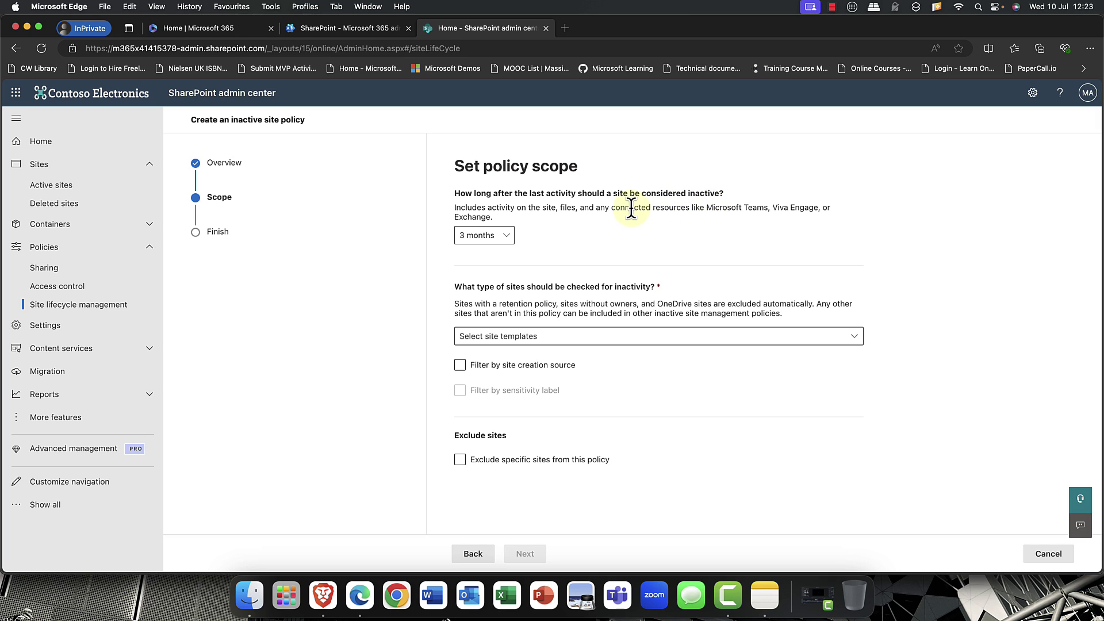
left_click(506, 236)
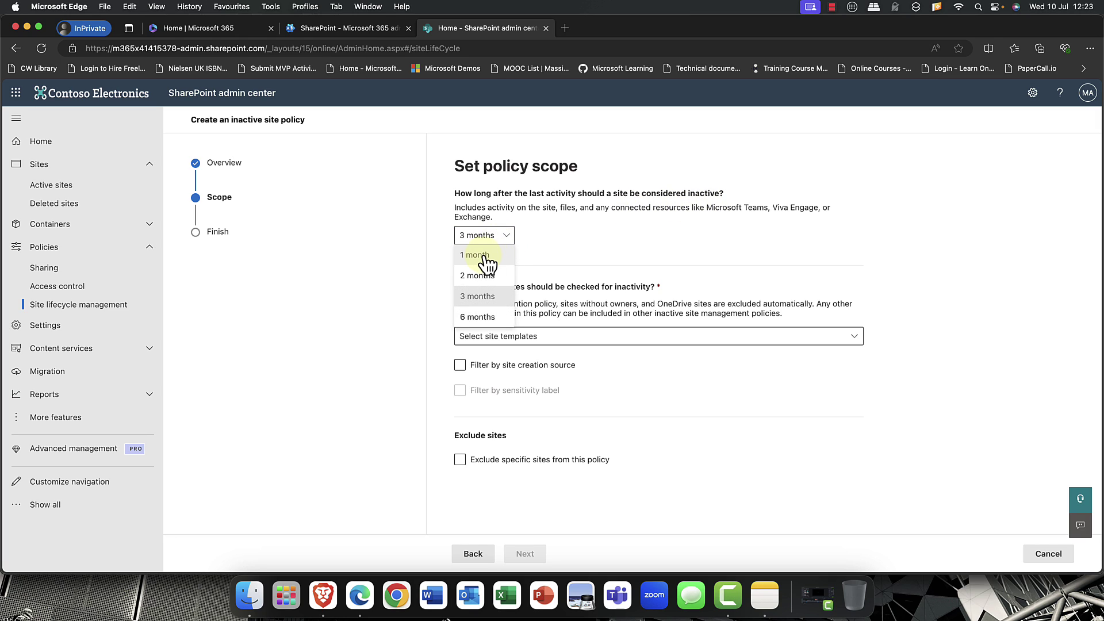
left_click(477, 298)
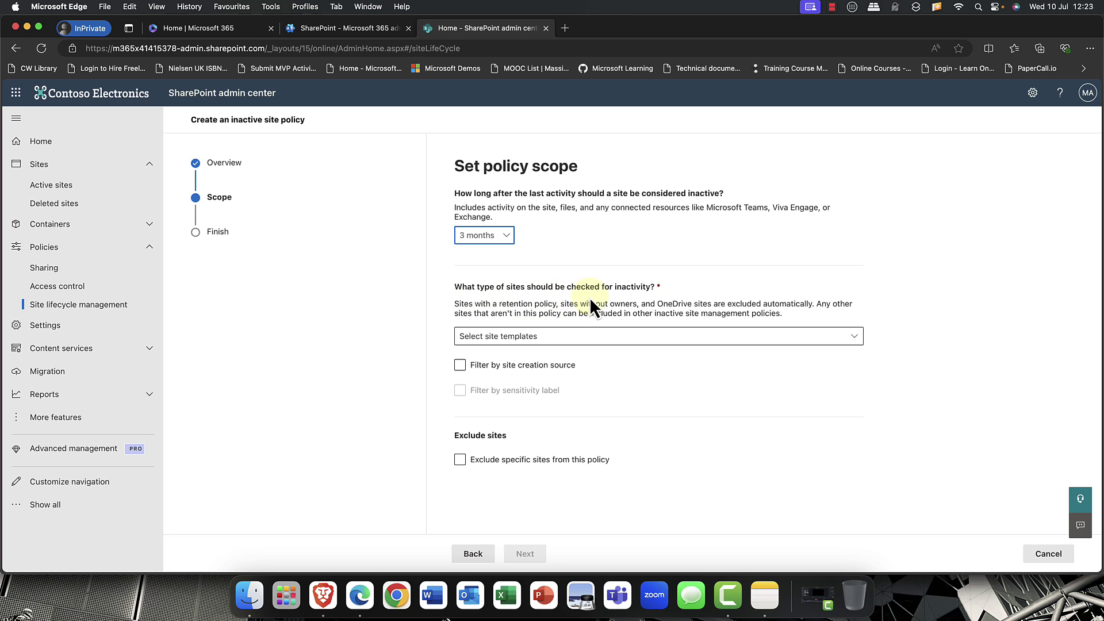
Step: Include all site template types: Classic, Communication, group-connected, team sites and Teams-connected
left_click(856, 337)
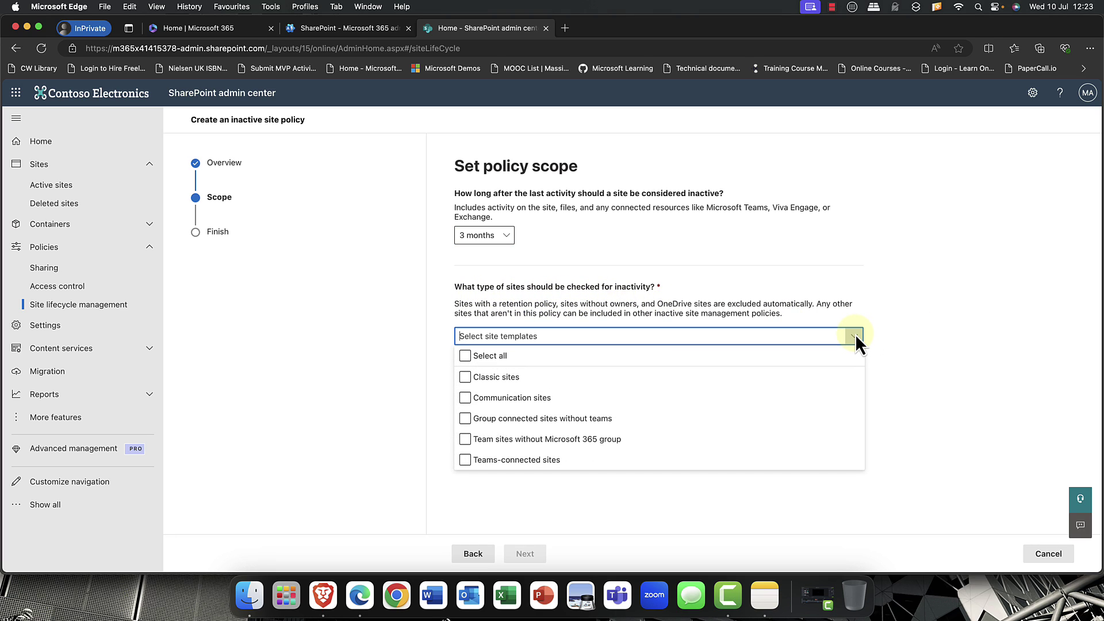
left_click(509, 382)
left_click(493, 403)
left_click(529, 424)
left_click(599, 426)
left_click(505, 440)
left_click(602, 446)
left_click(601, 445)
left_click(501, 459)
left_click(468, 357)
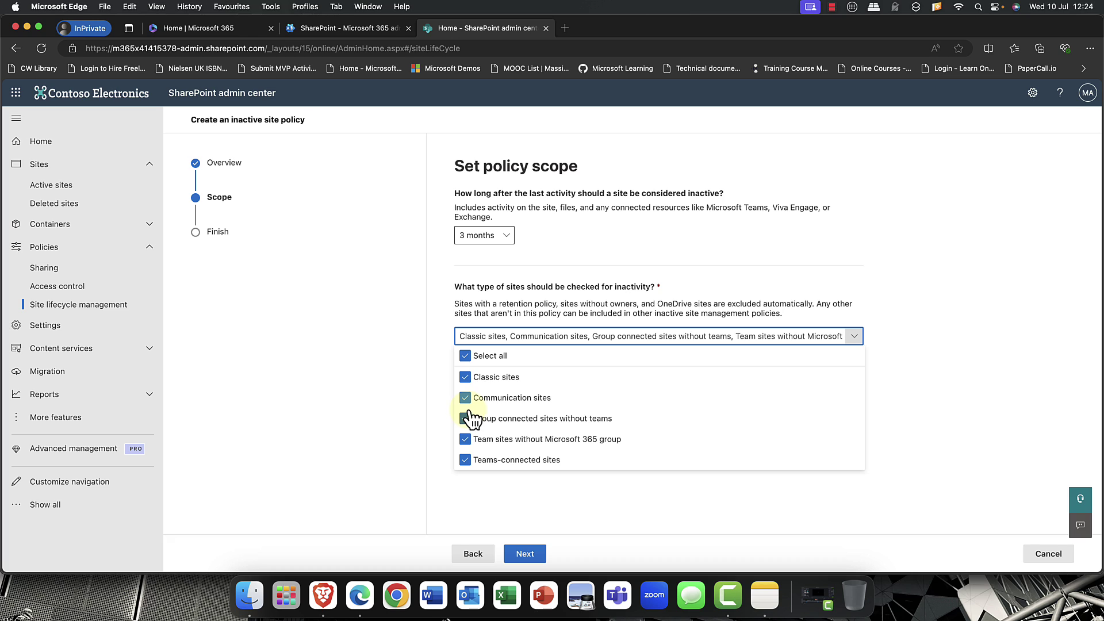
left_click(648, 501)
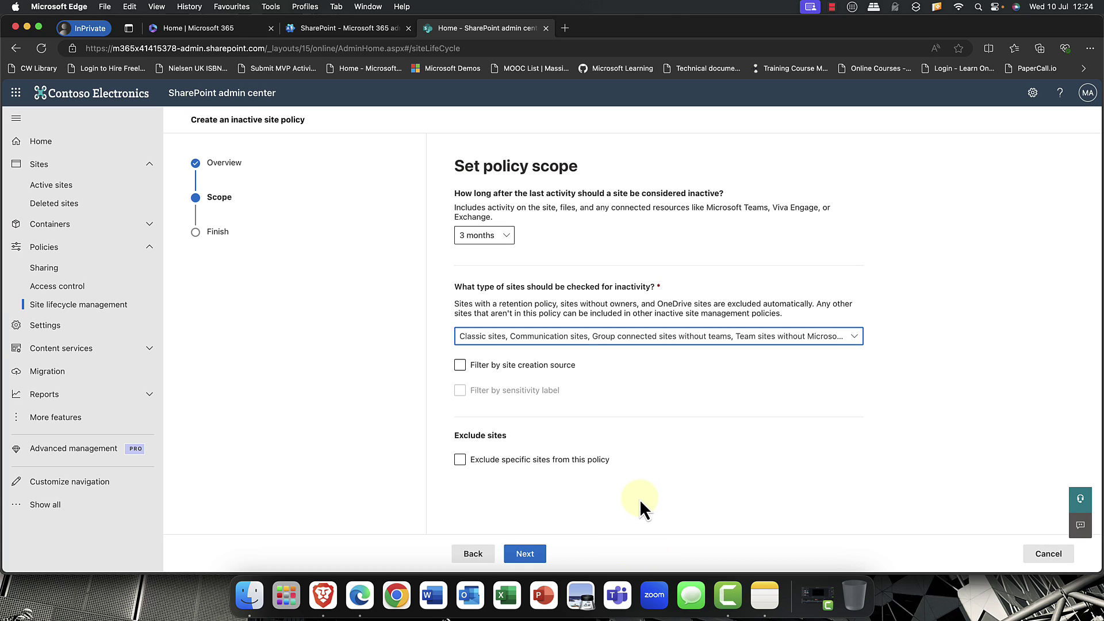
left_click(533, 371)
left_click(549, 390)
left_click(549, 427)
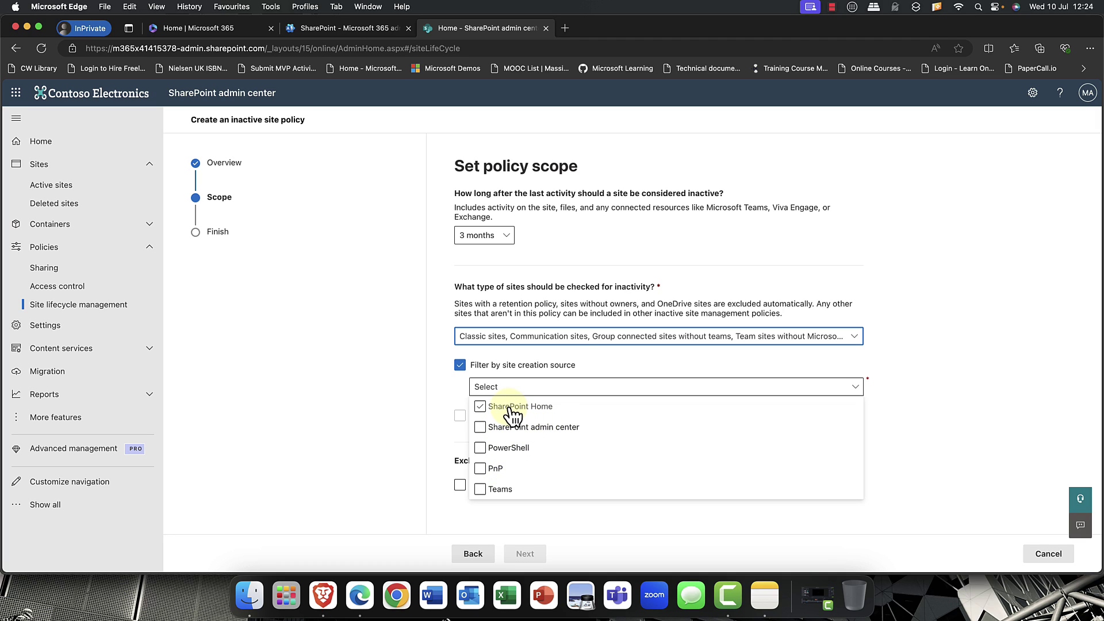
left_click(460, 365)
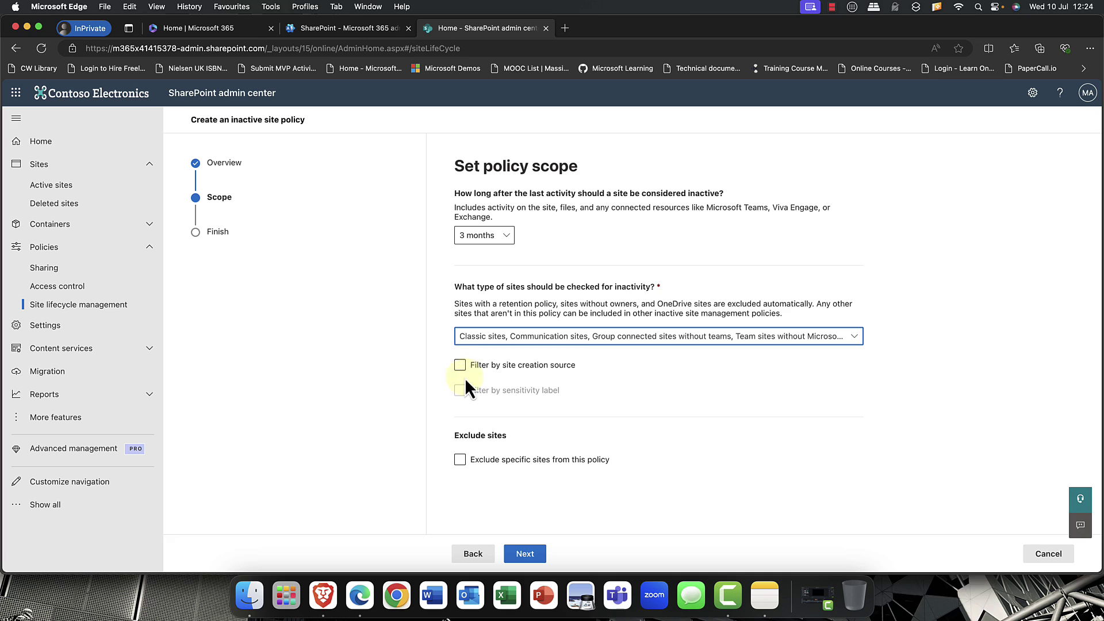
left_click(462, 460)
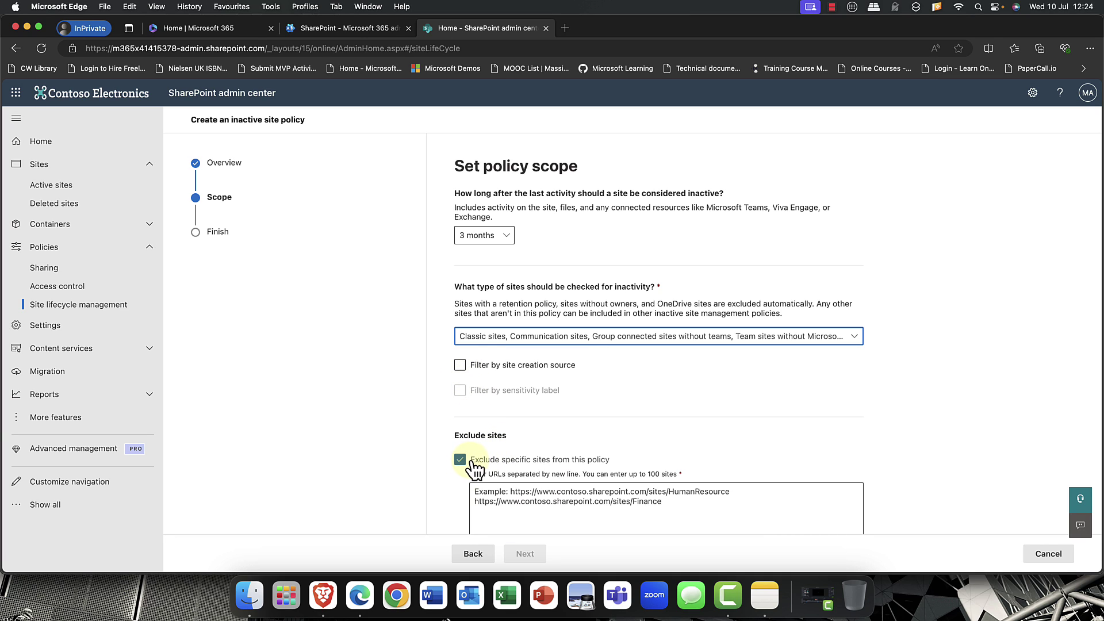
scroll(554, 479, "down", 2)
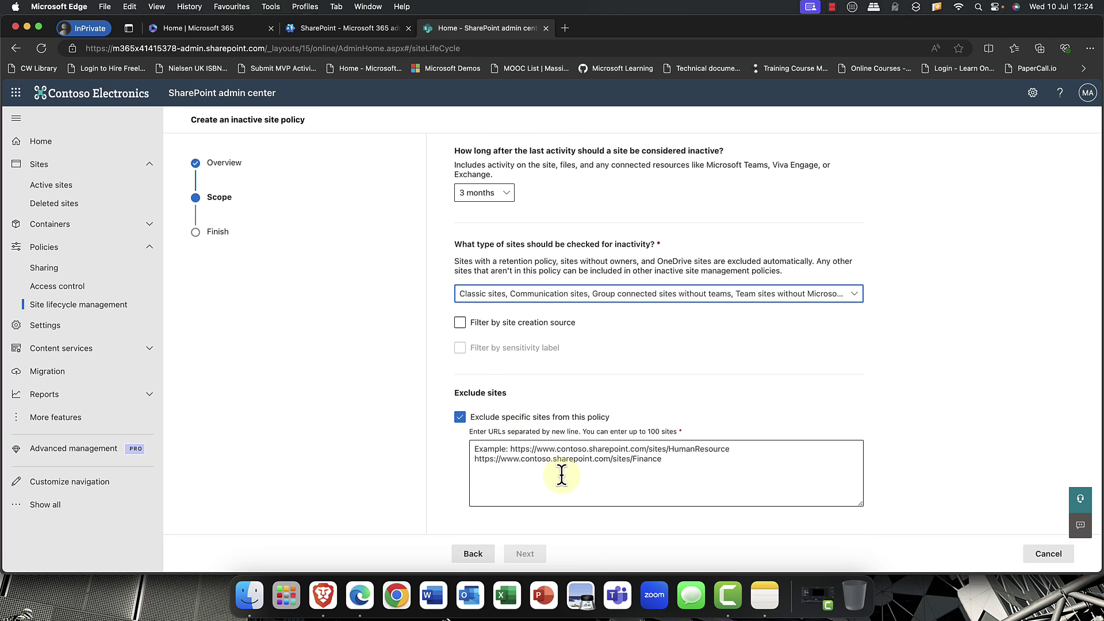
left_click(668, 459)
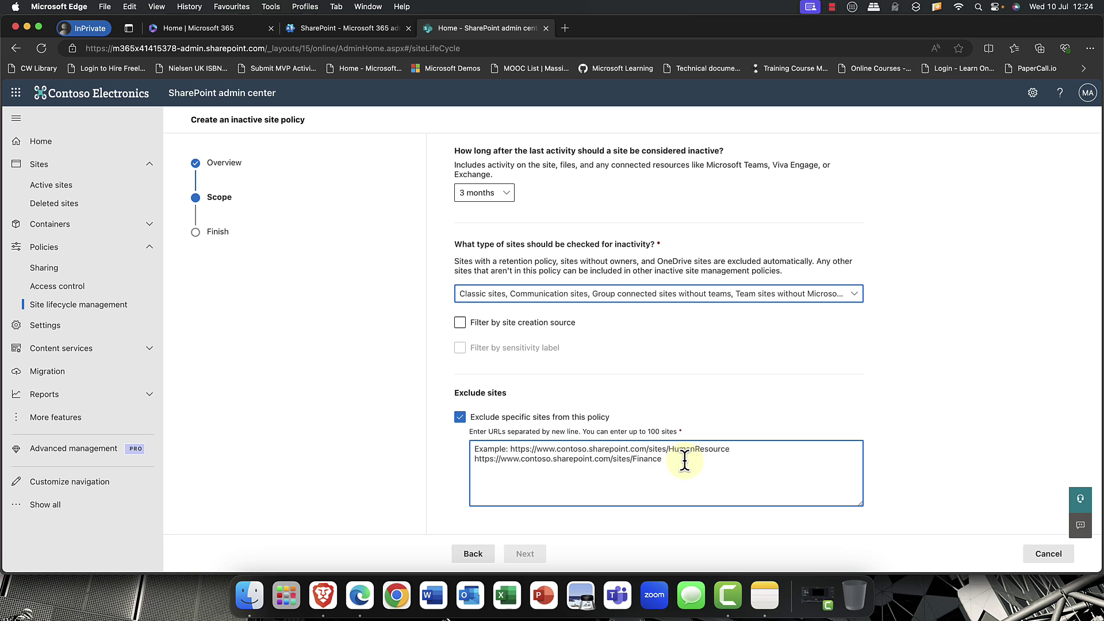
left_click(460, 417)
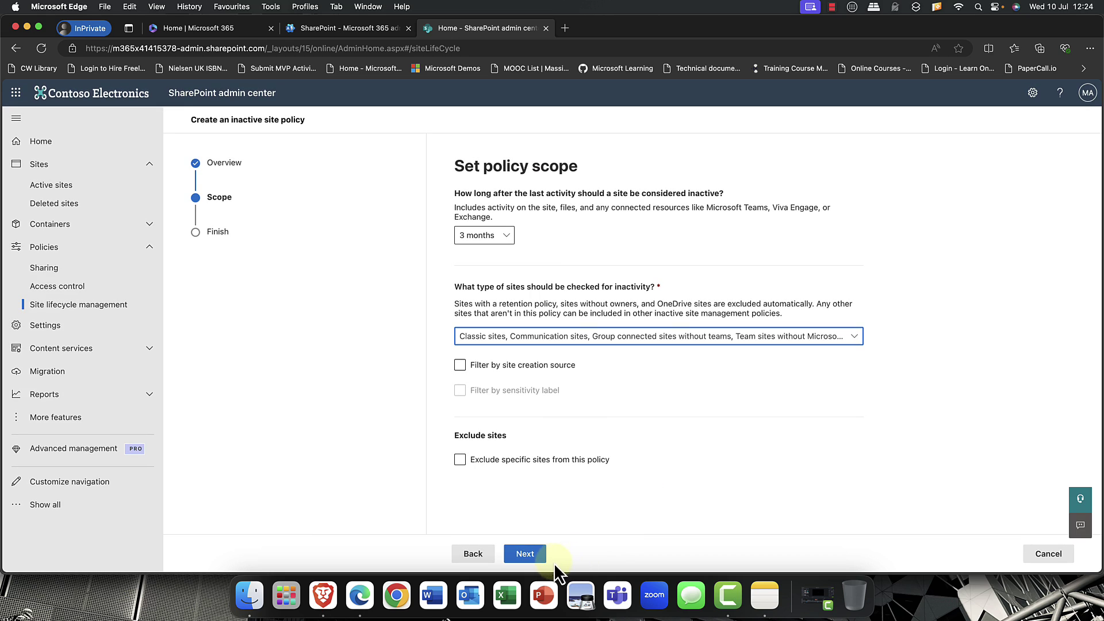
Step: On the finish step, name the policy 'Oslo SP Policy' and choose Simulation mode
left_click(533, 555)
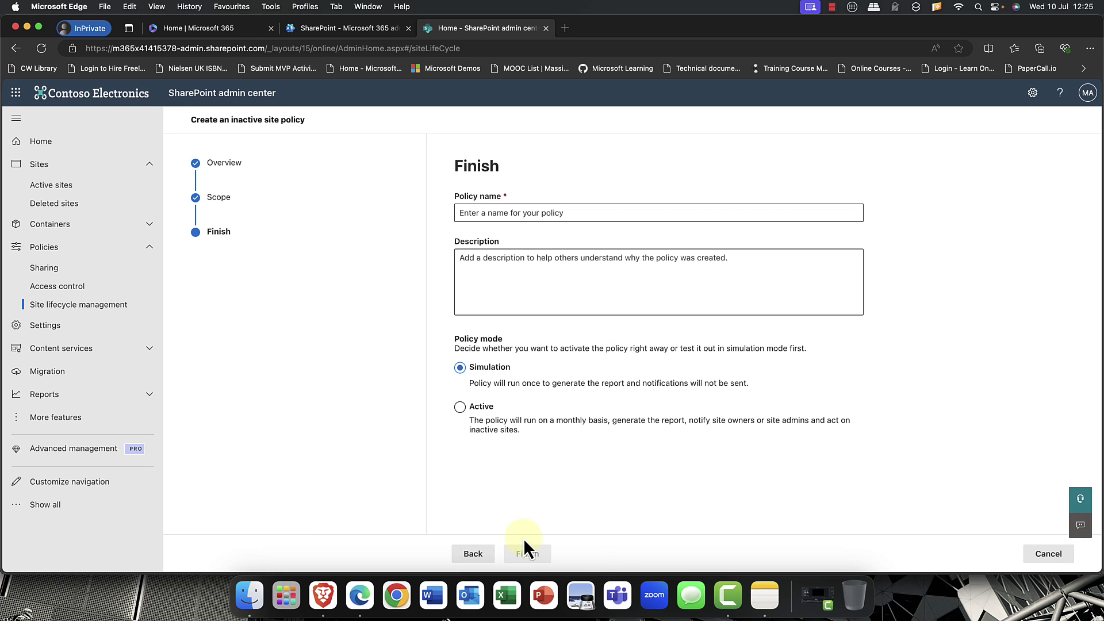
left_click(532, 214)
type("Oslo")
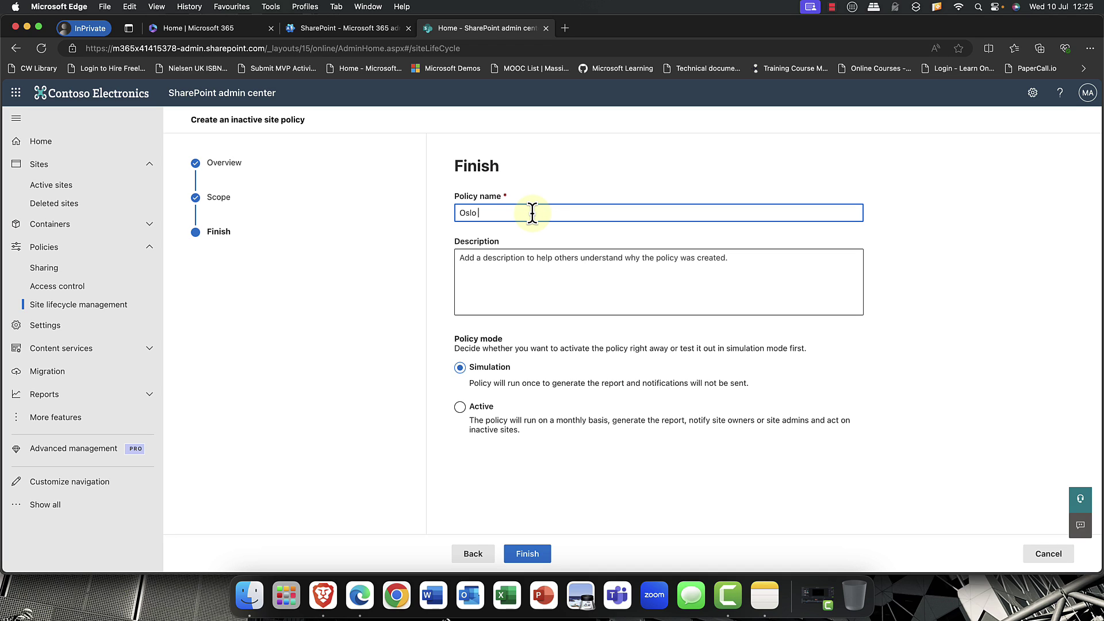
type(" SP Policy")
left_click(480, 409)
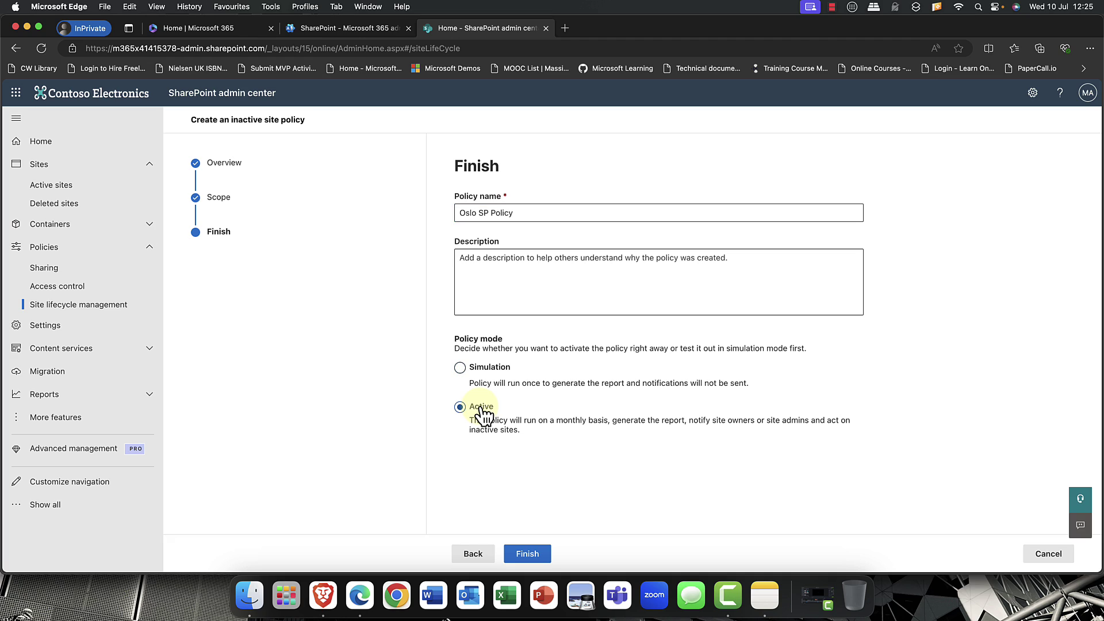
left_click(484, 374)
Step: Finish creating Oslo SP Policy, close the wizard, and go to Policies > Access control
left_click(528, 554)
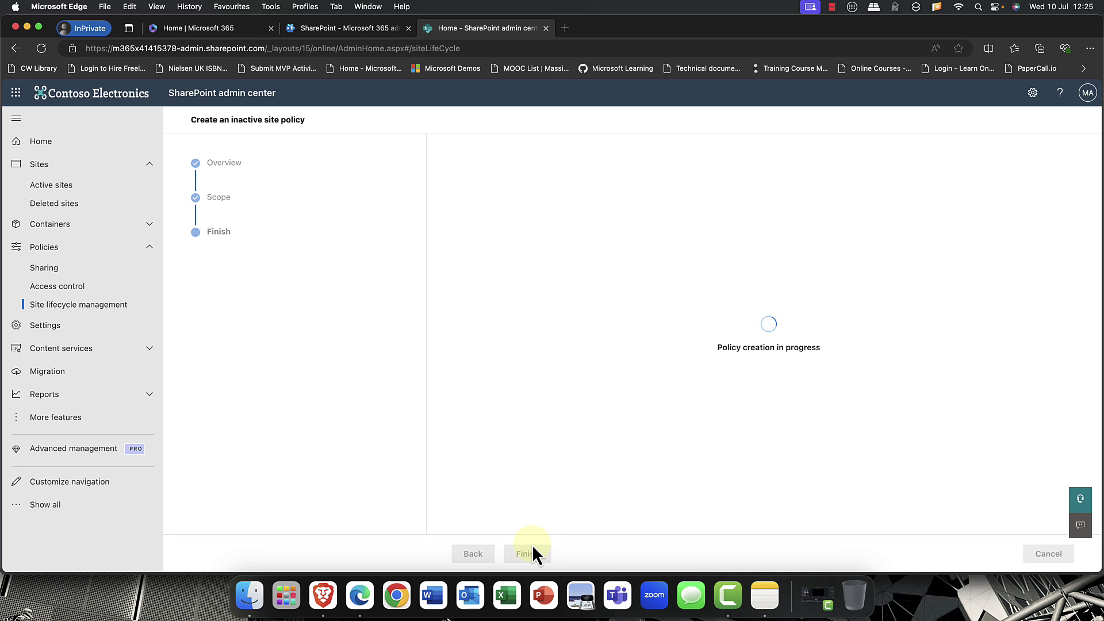
left_click(478, 554)
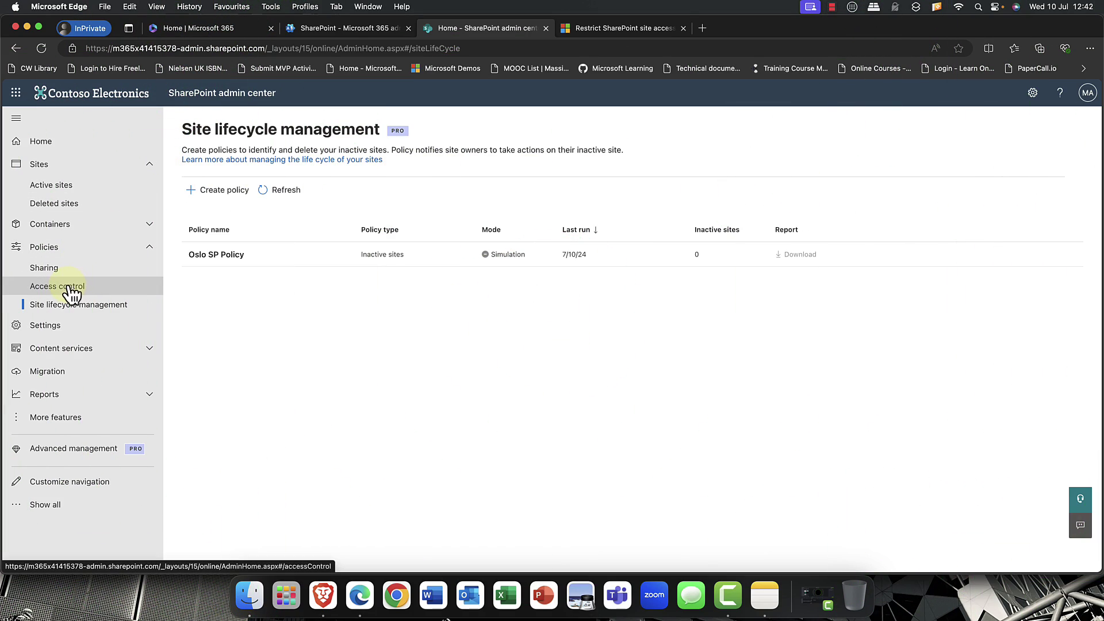
left_click(72, 291)
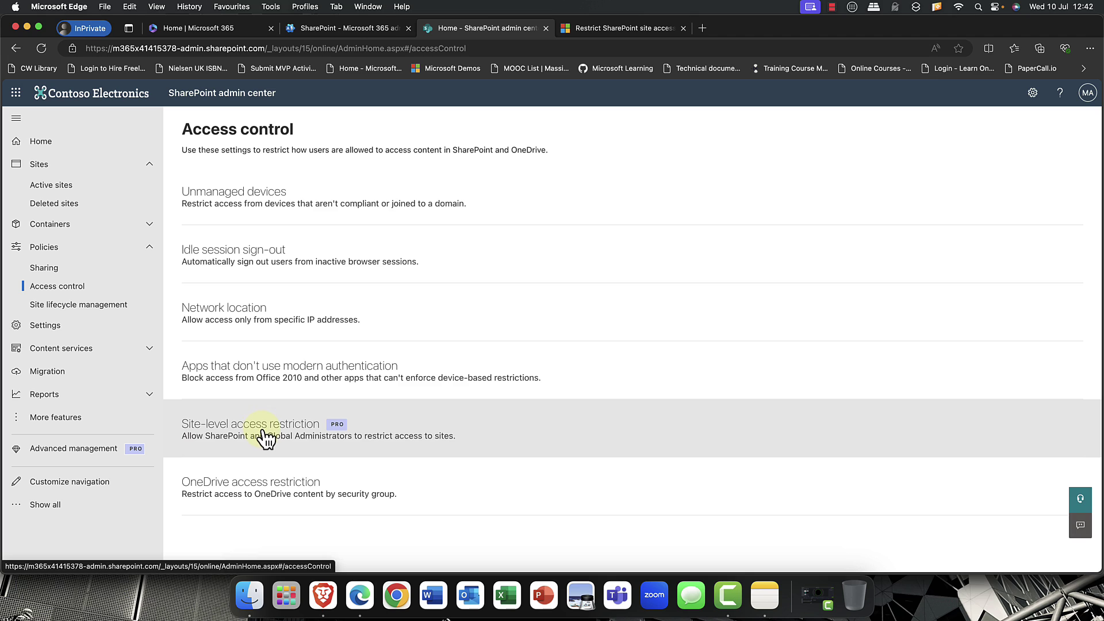
Step: Allow site-level access restriction, save the setting, and close its panel
left_click(266, 438)
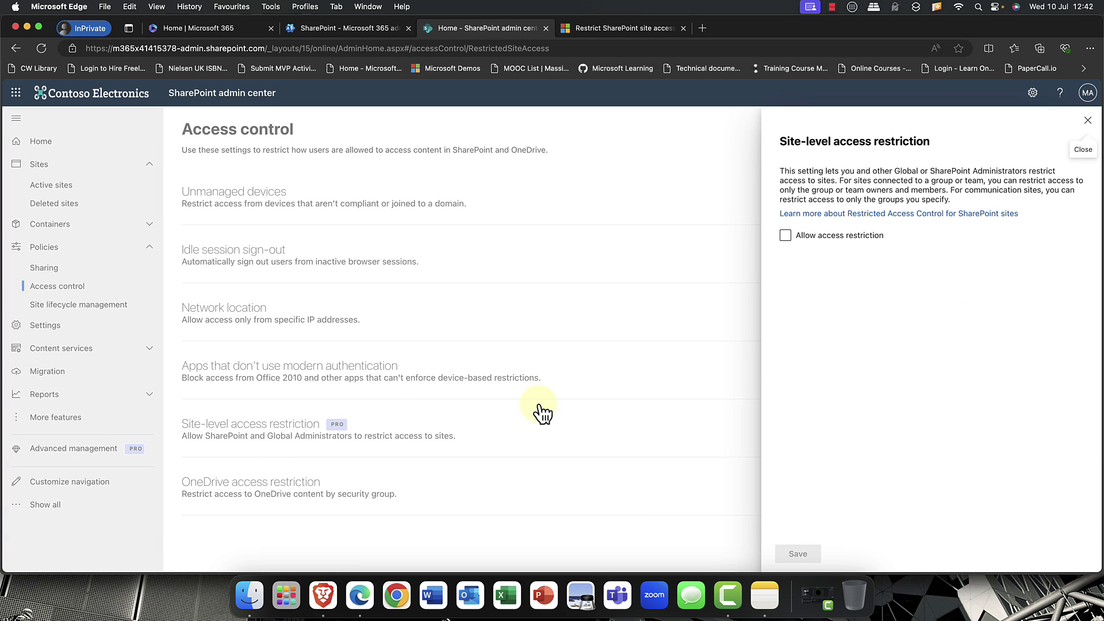
left_click(788, 236)
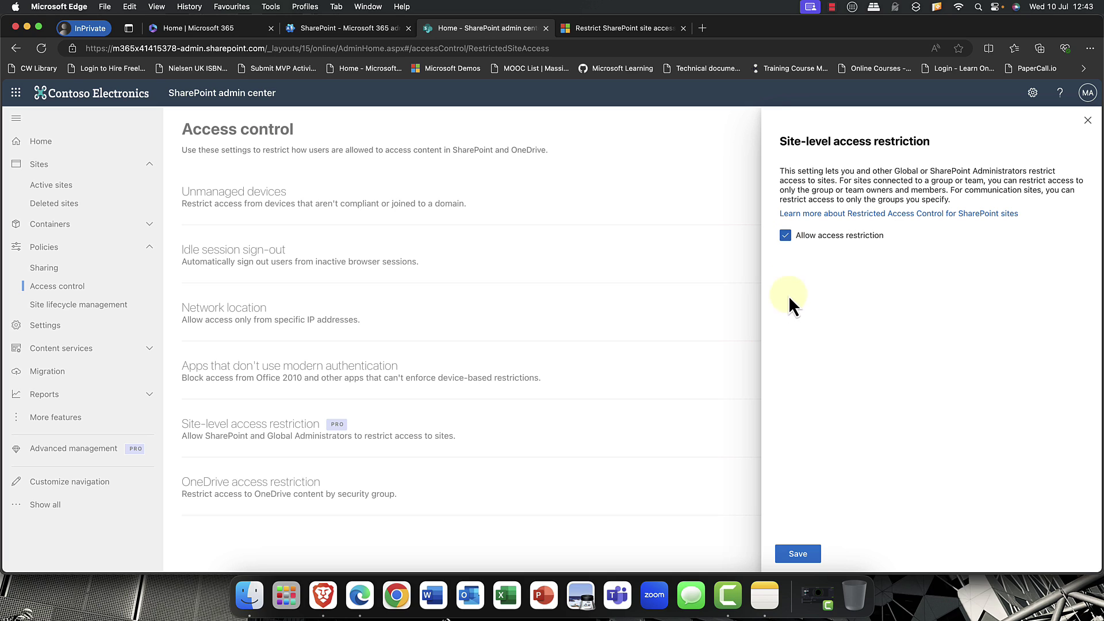
left_click(801, 556)
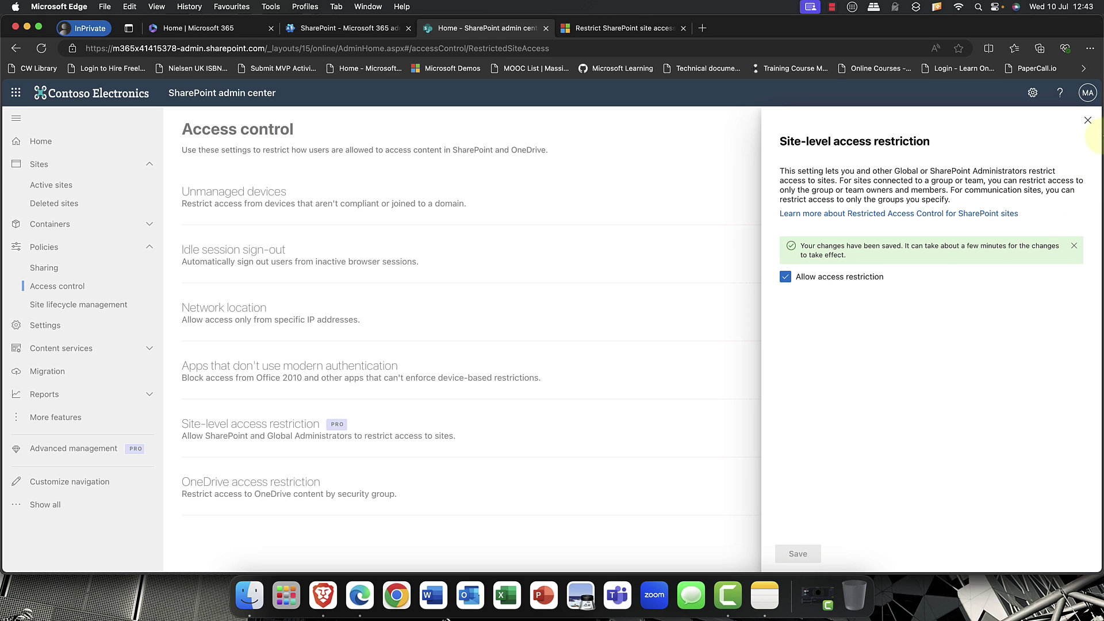
left_click(1087, 120)
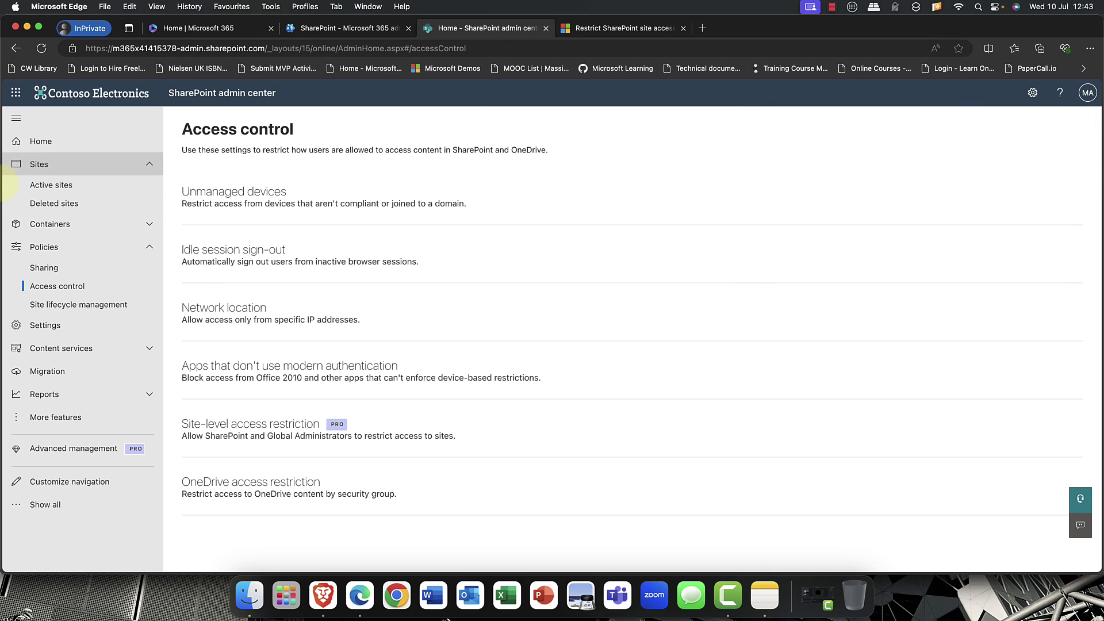
Step: Open Oslo Production from Active sites and view its settings, highlighting Custom scripts and Restricted site access
left_click(43, 195)
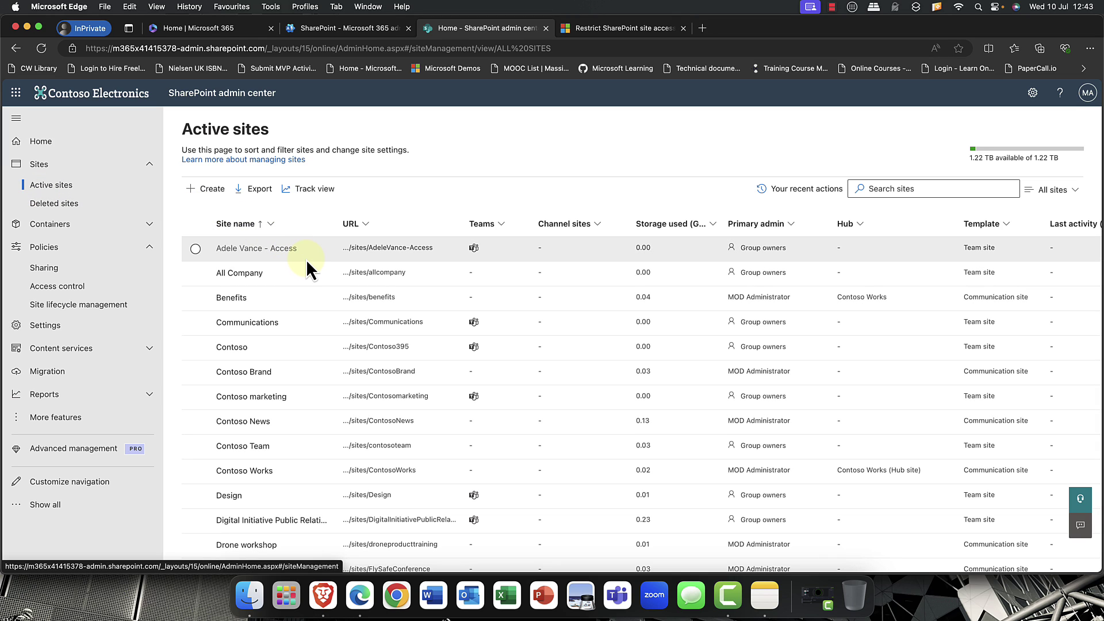
scroll(306, 260, "down", 5)
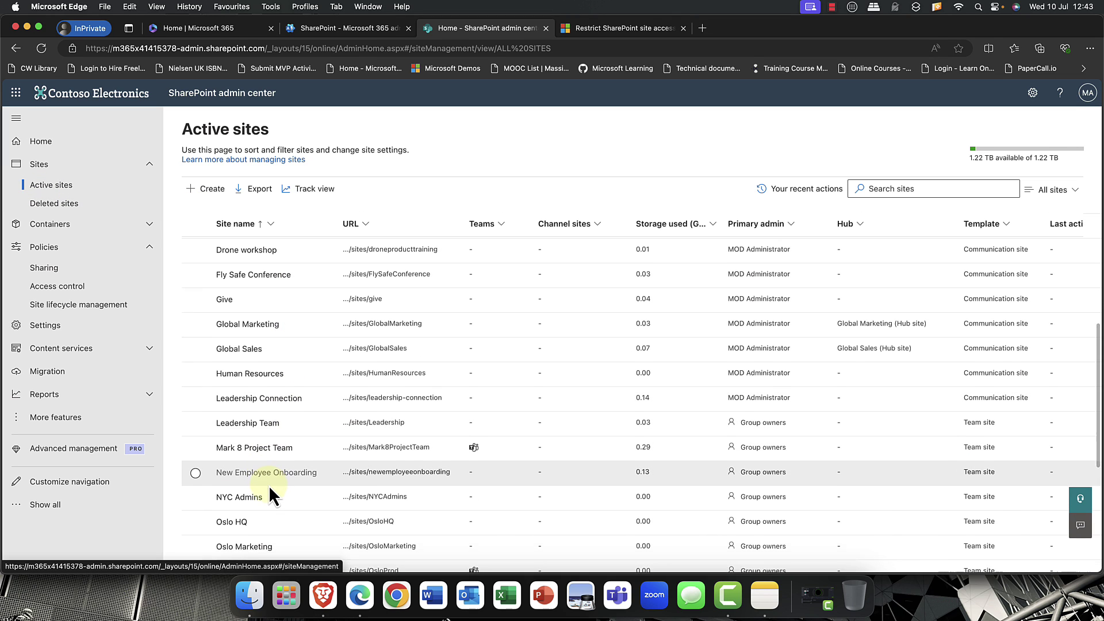
scroll(268, 486, "down", 2)
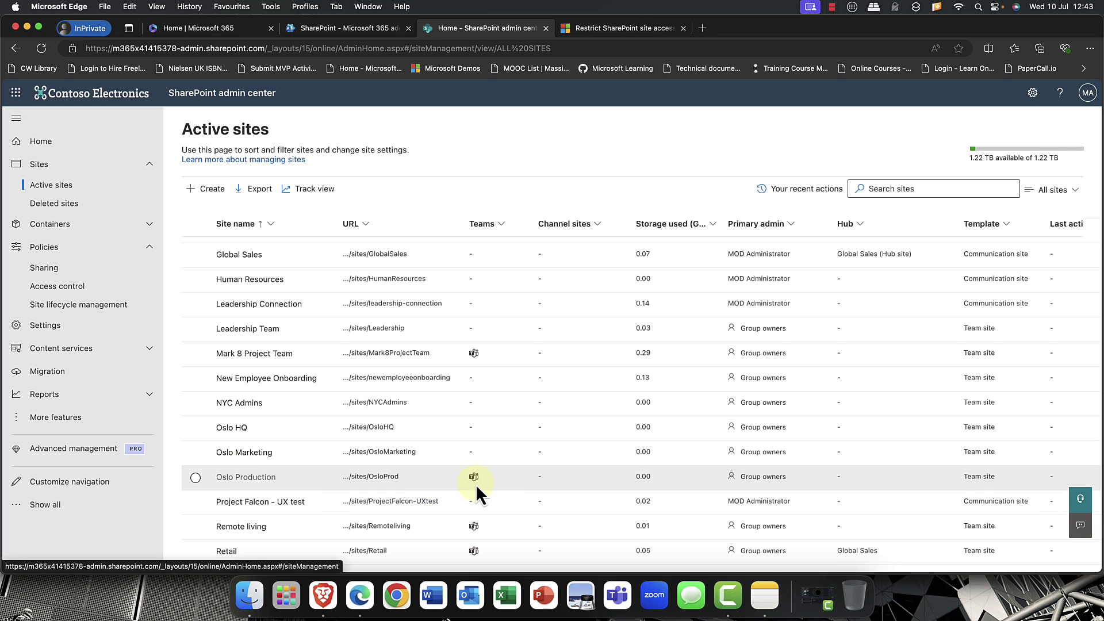
left_click(255, 478)
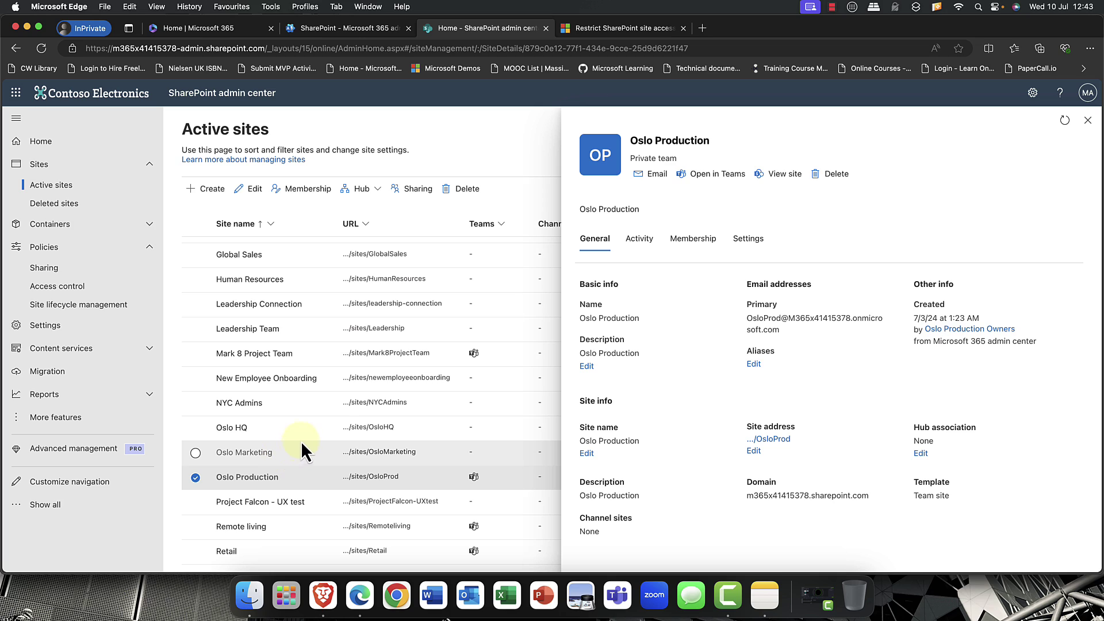
left_click(755, 241)
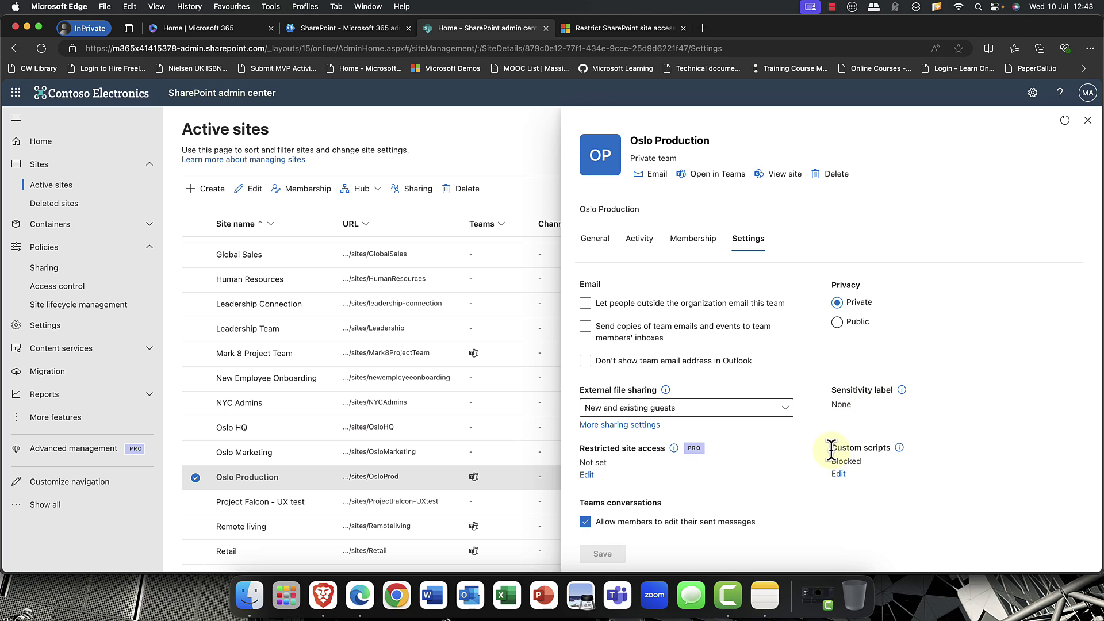
left_click_drag(830, 451, 891, 448)
left_click(872, 469)
left_click_drag(583, 450, 662, 449)
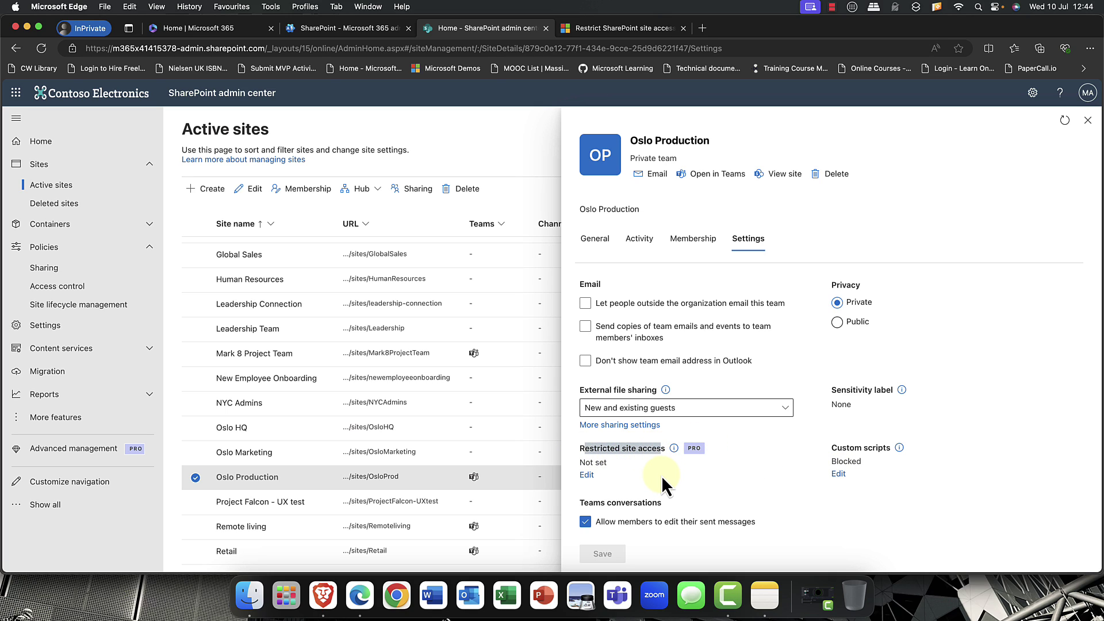
Step: Turn on 'Restrict access to this site' for Oslo Production and save
left_click(658, 474)
left_click(582, 476)
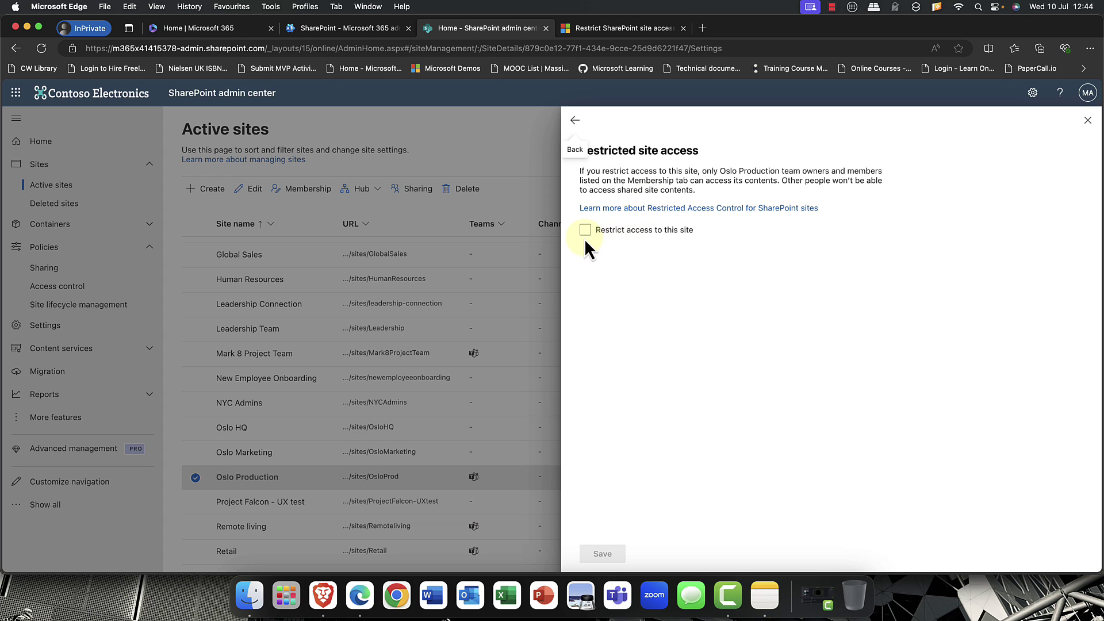
left_click(632, 231)
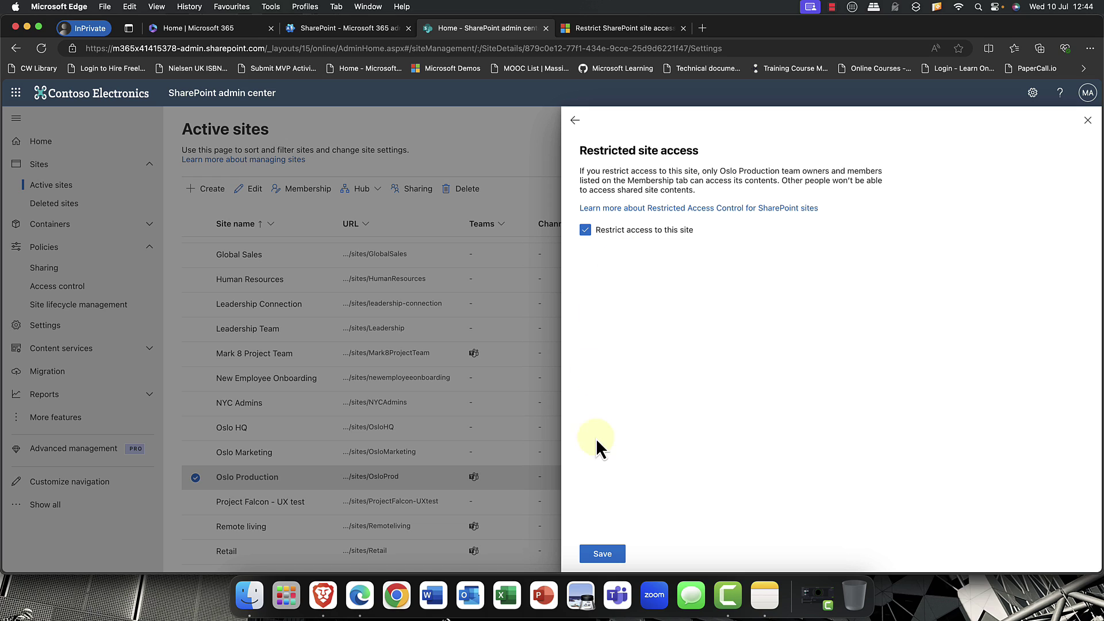
left_click(599, 556)
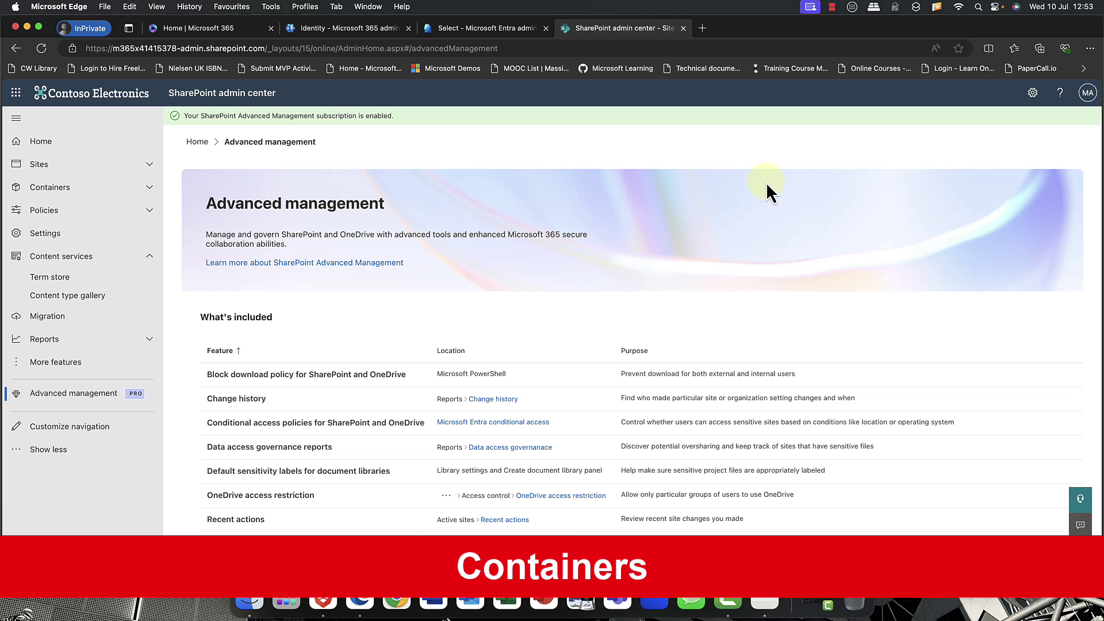
left_click(152, 190)
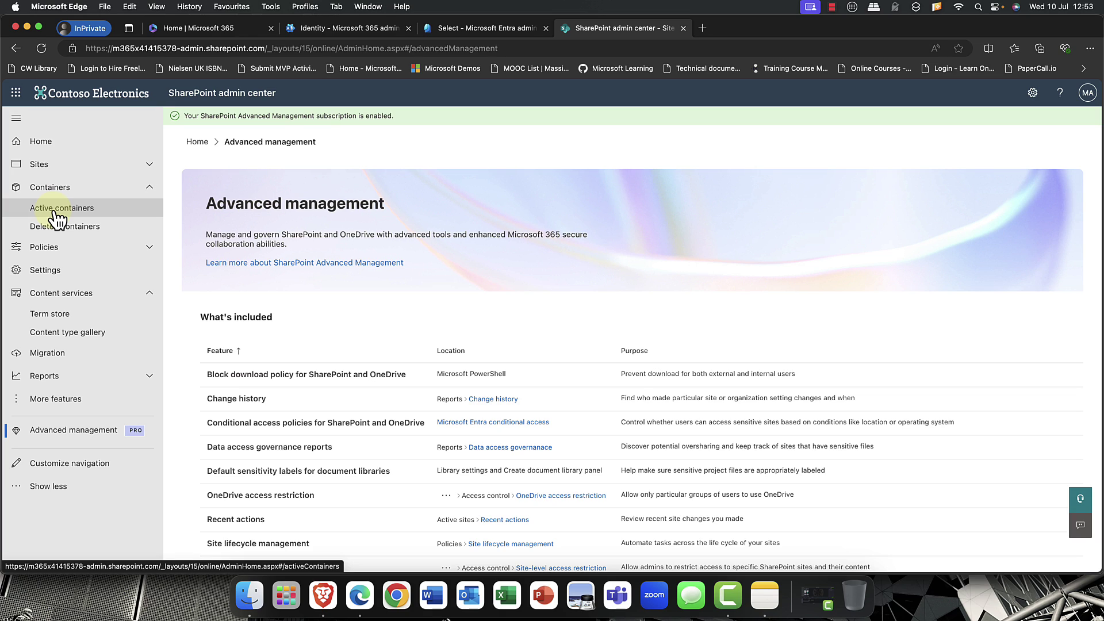
left_click(149, 188)
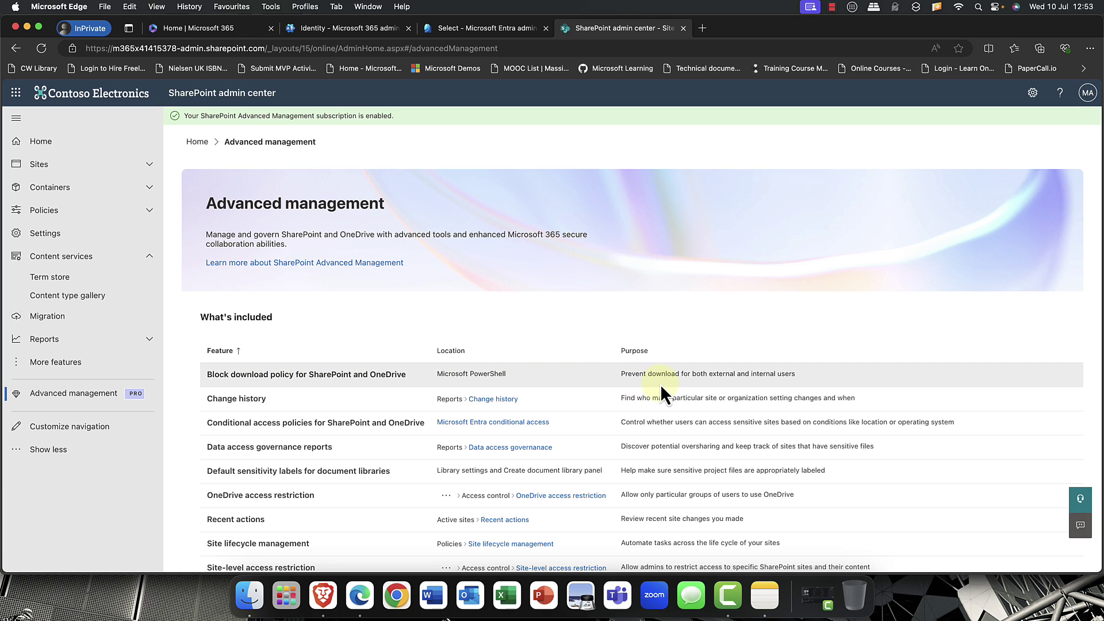
scroll(660, 384, "down", 1)
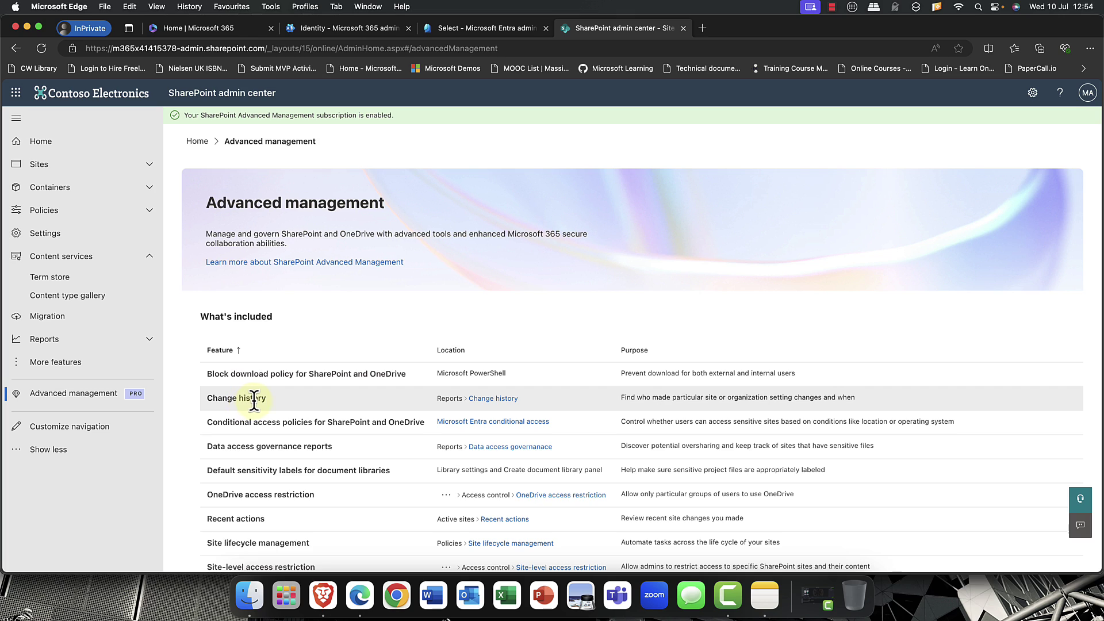
Step: Start a new change history report with Organization settings as its report type
left_click(488, 401)
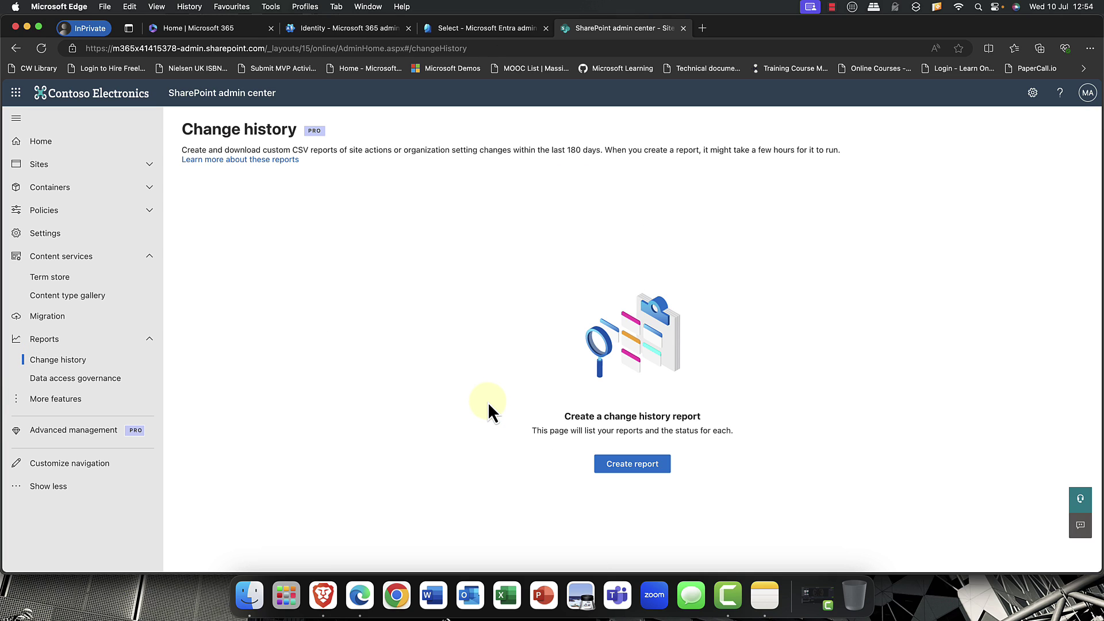
left_click(635, 469)
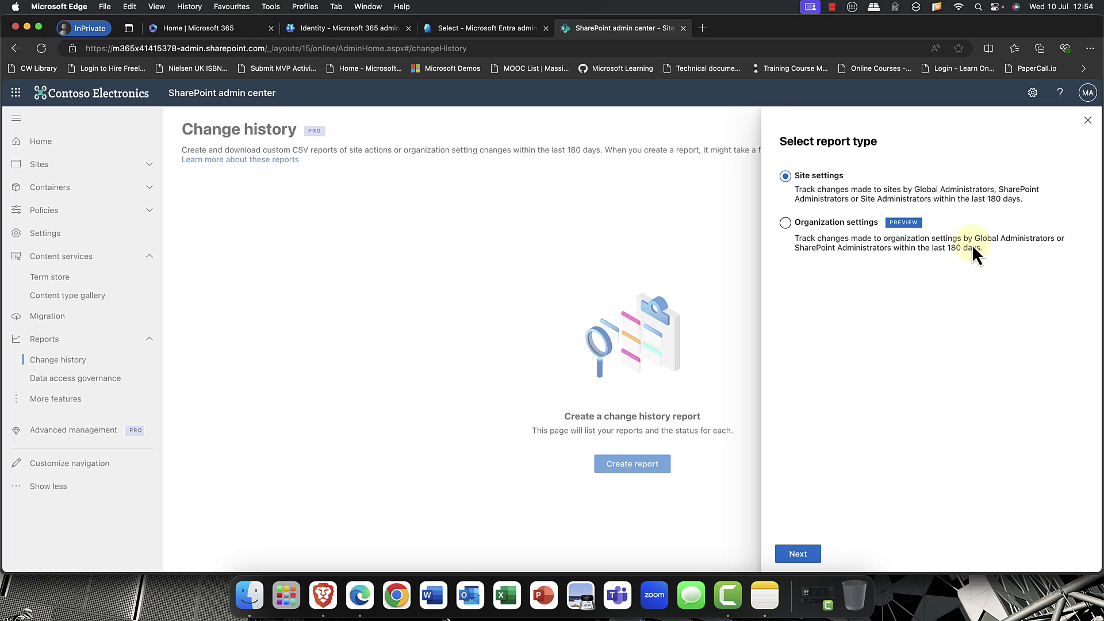
left_click(1007, 247)
Step: Create a change history report named 'Demo' with start date 5/27/24, running through 7/10/24
left_click(798, 554)
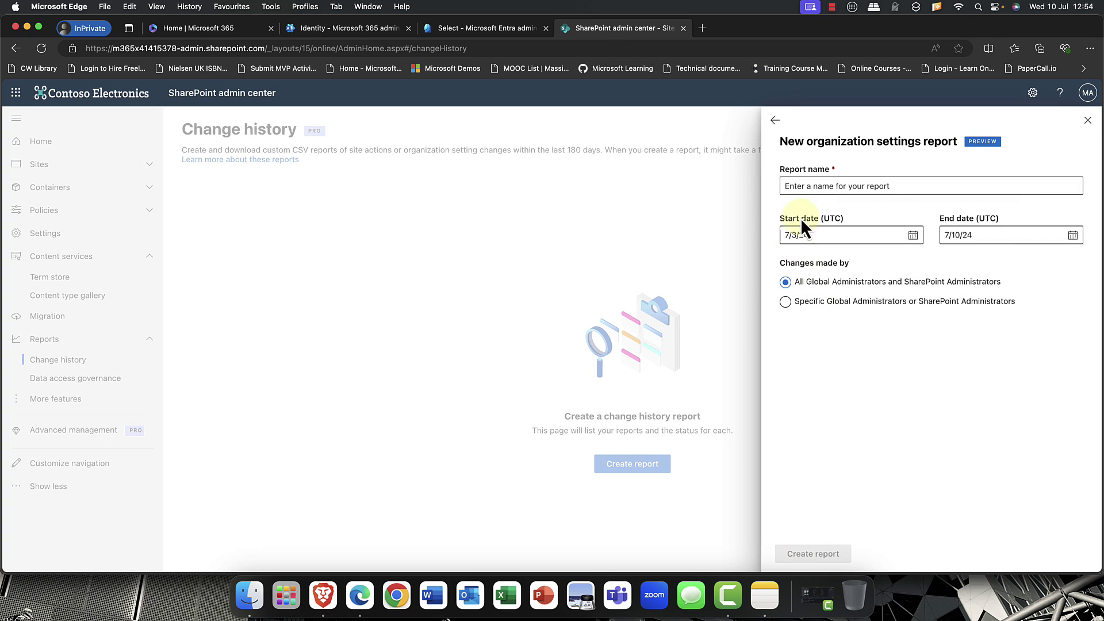
left_click(829, 182)
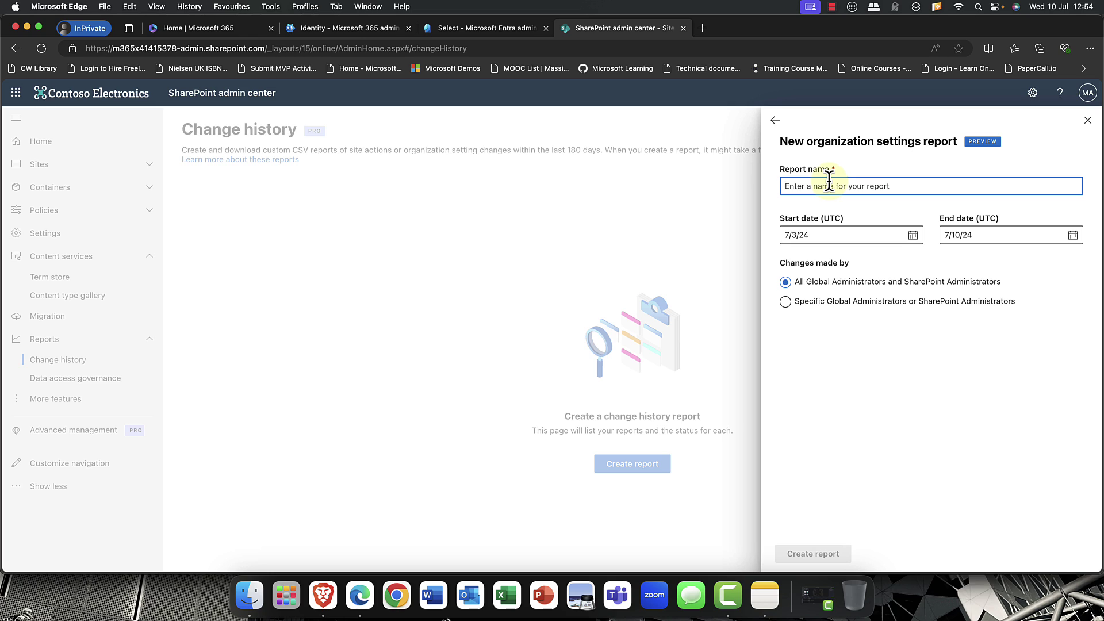
type("Demo")
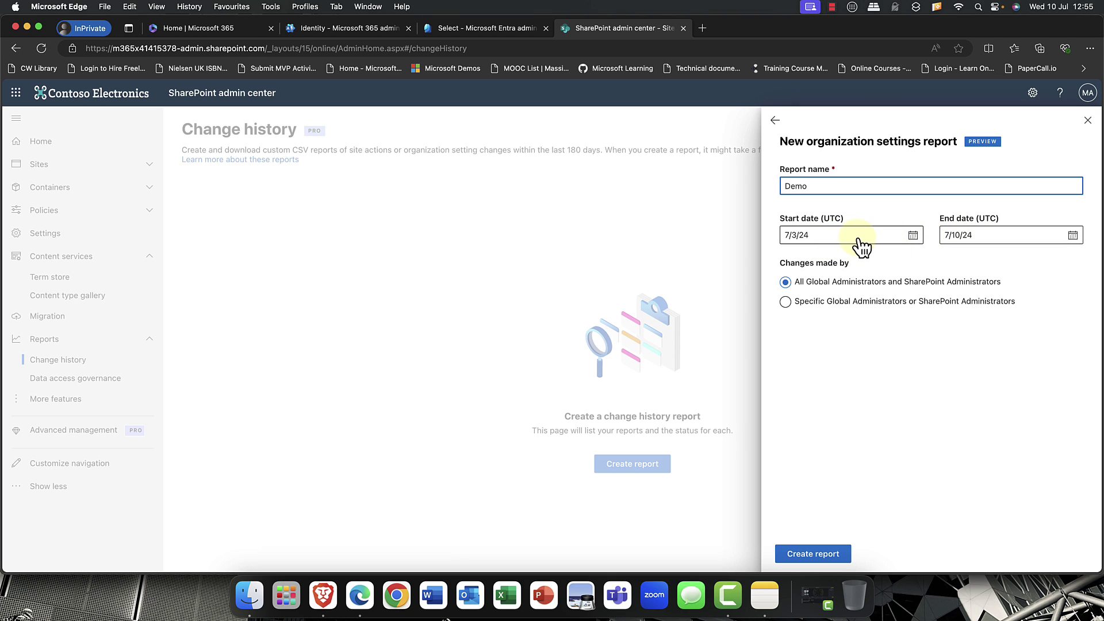
left_click(913, 235)
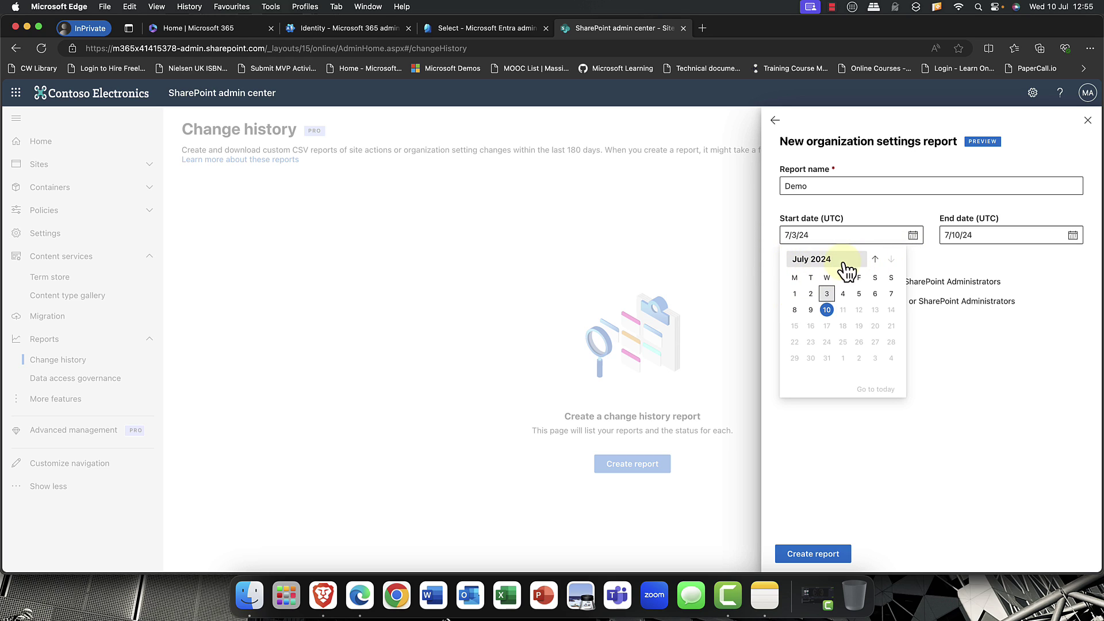
left_click(875, 259)
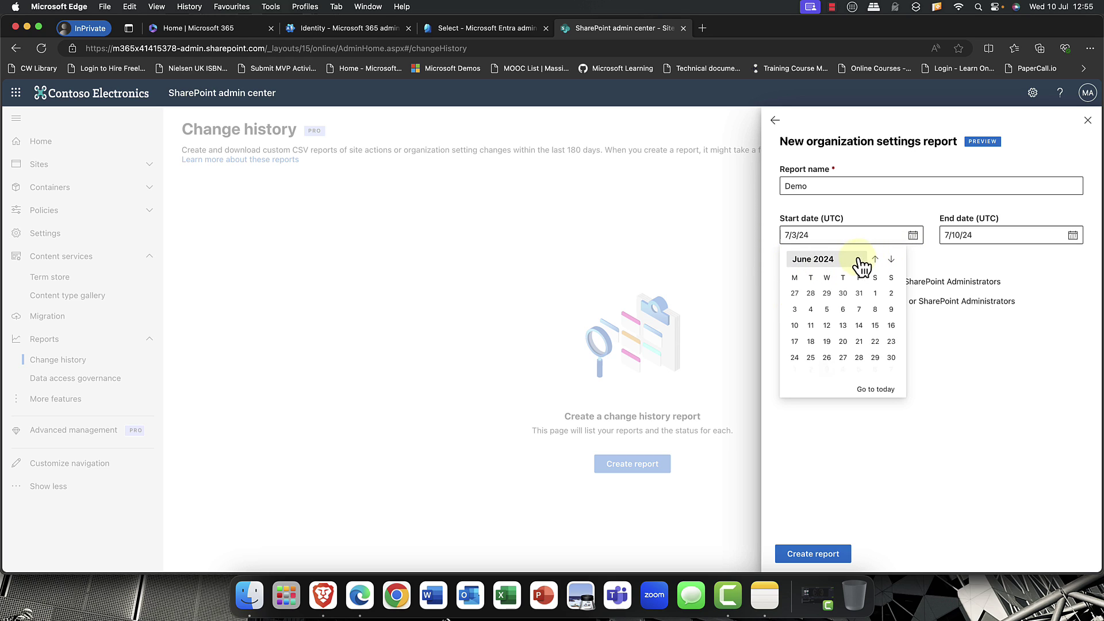
left_click(795, 295)
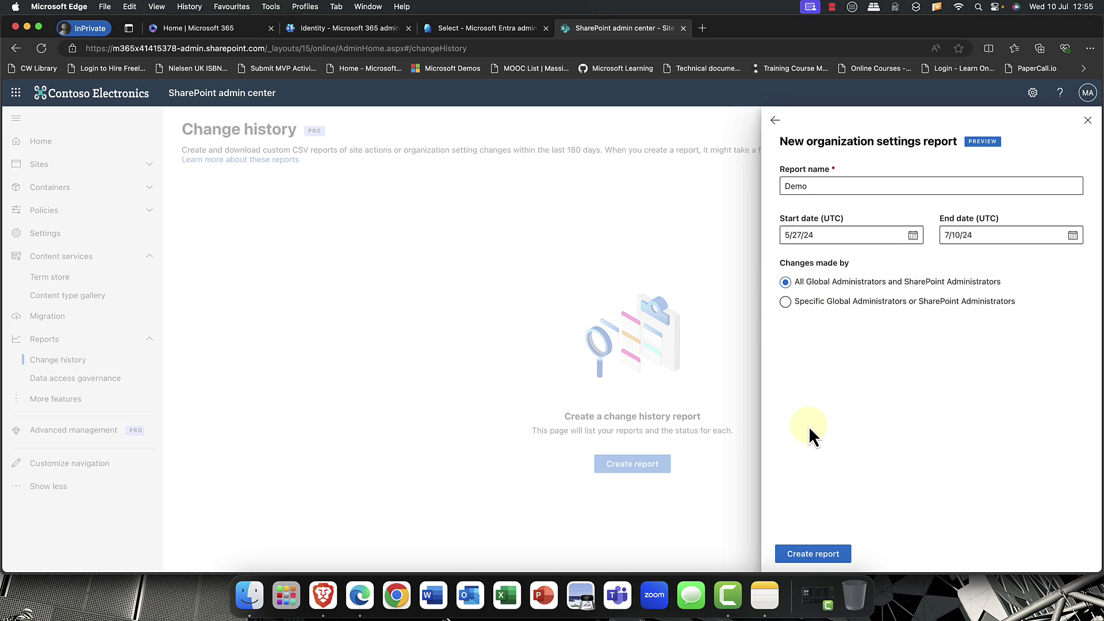
left_click(802, 554)
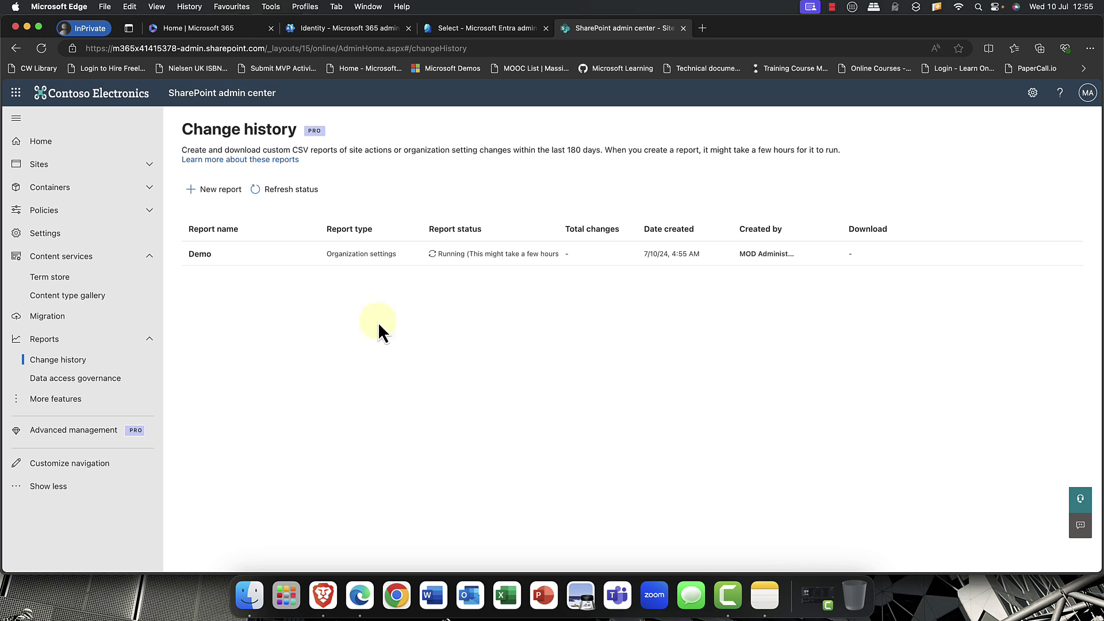
Step: View the Demo report's details panel, then close it
left_click(231, 253)
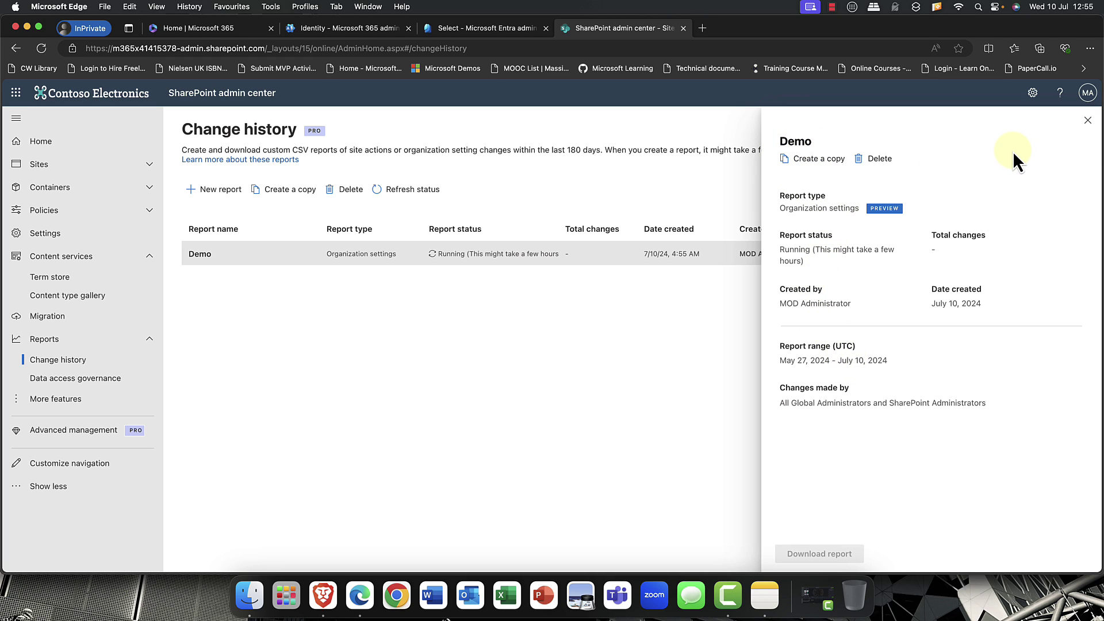
left_click(1088, 121)
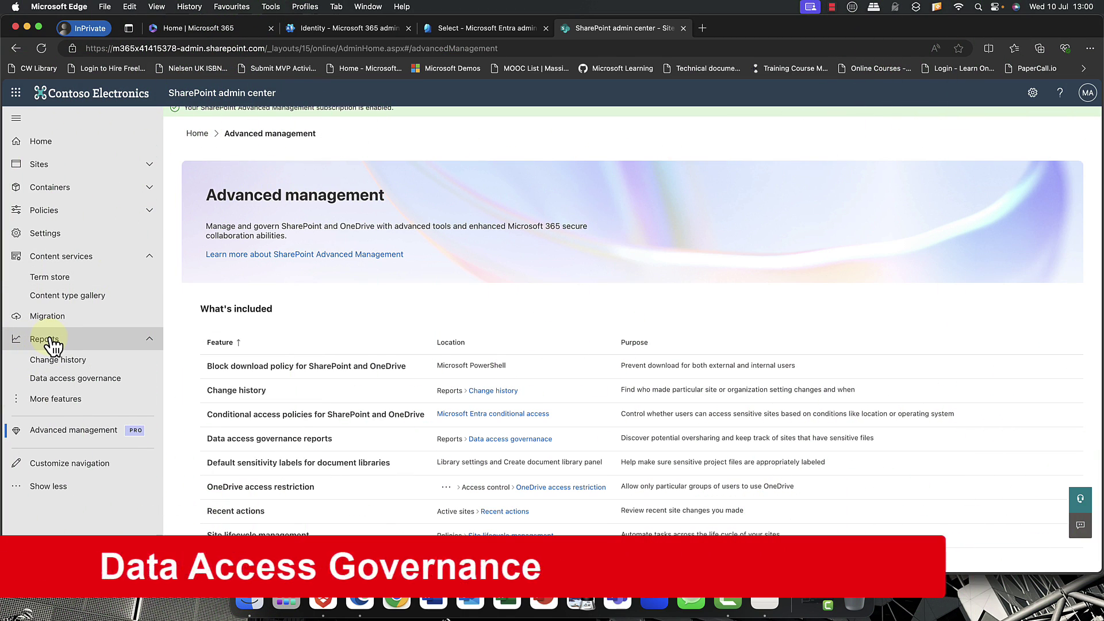
Step: Open Data access governance and go to the Sharing links reports
left_click(73, 384)
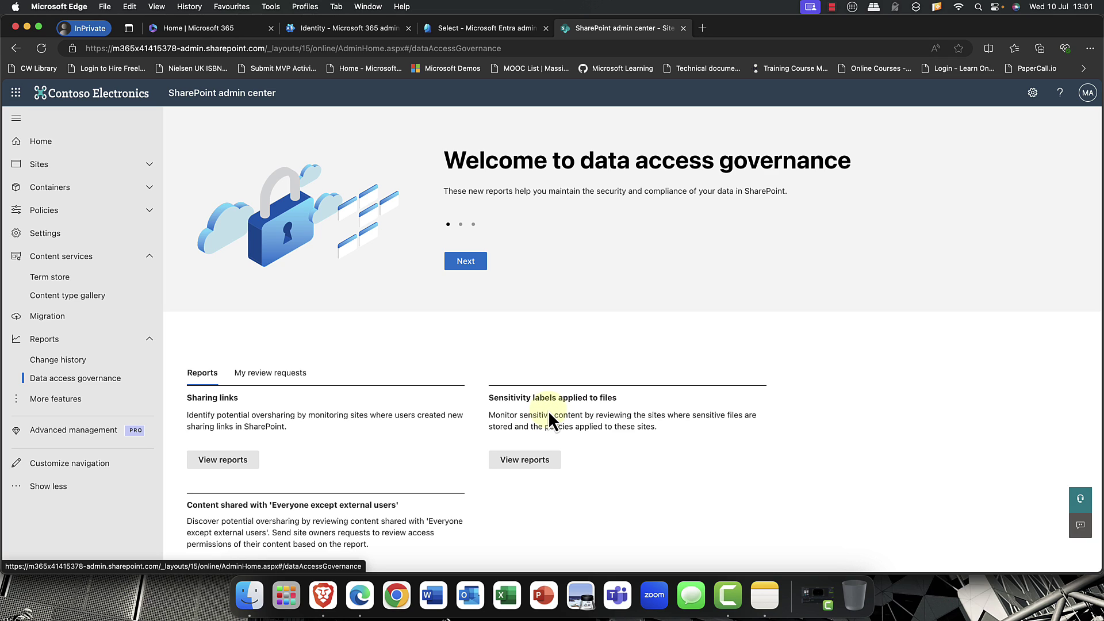
scroll(549, 413, "down", 1)
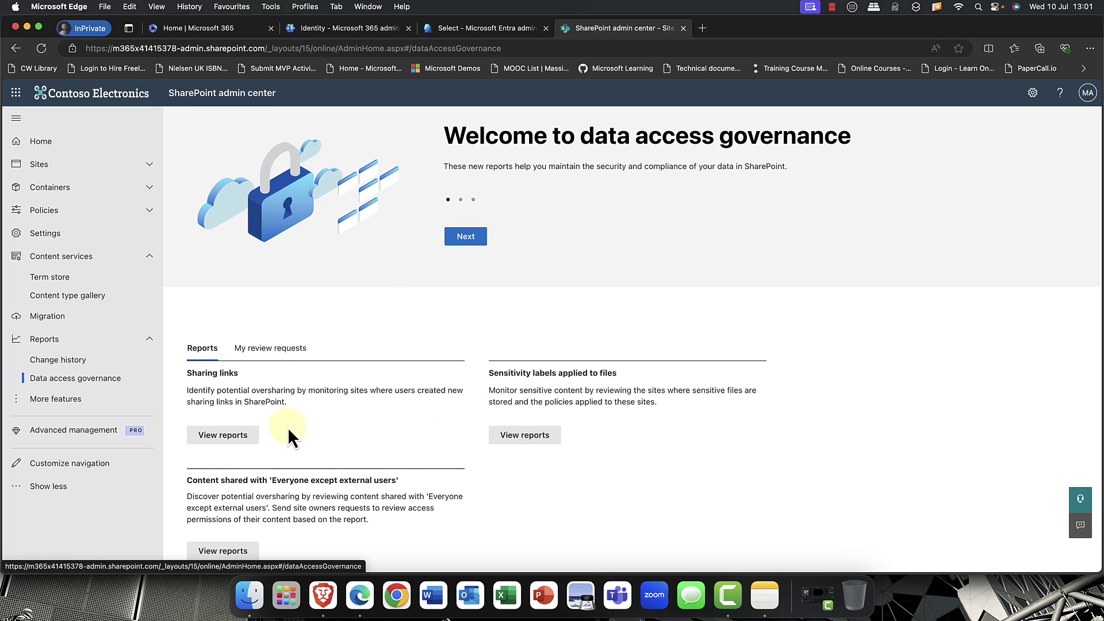
left_click(224, 436)
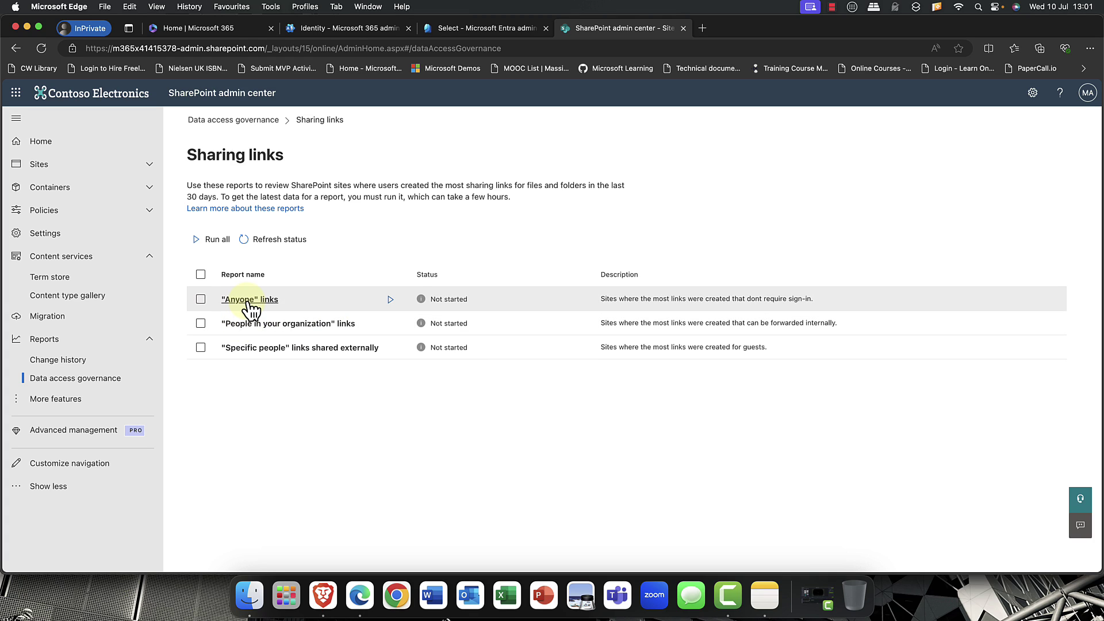
Step: Run the 'Anyone' links report, refresh its status, then go to More features
left_click(390, 300)
left_click(247, 303)
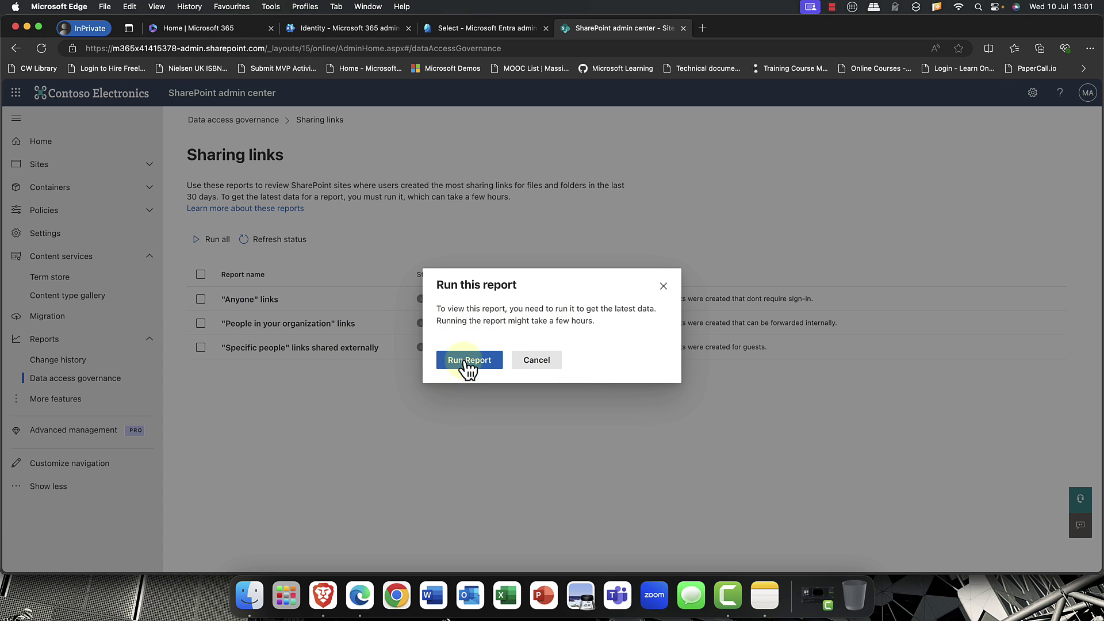
left_click(472, 361)
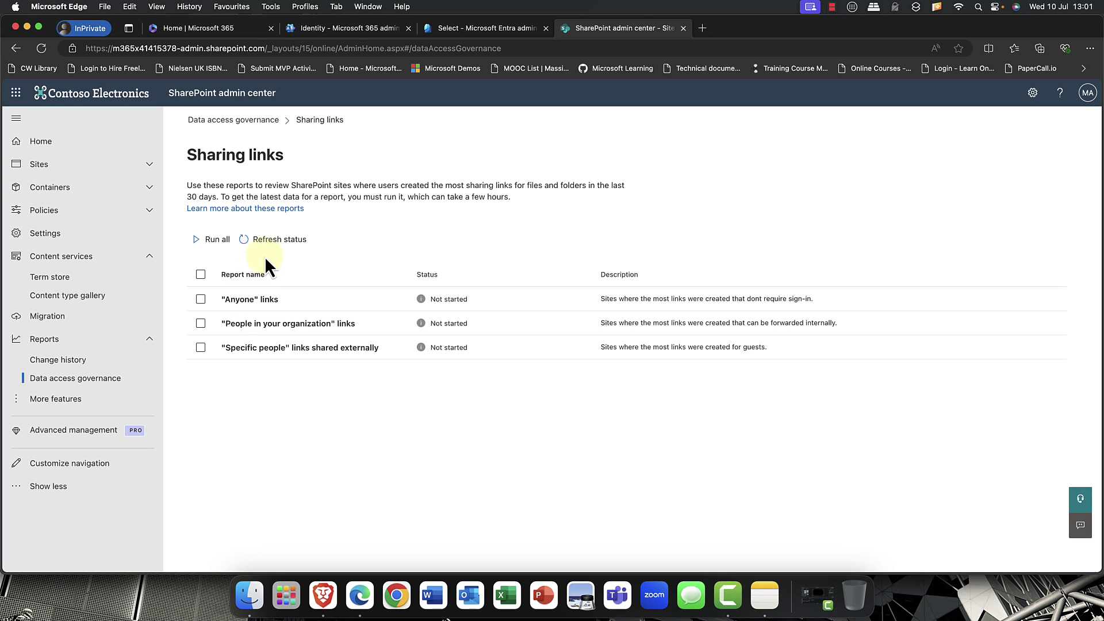
left_click(277, 242)
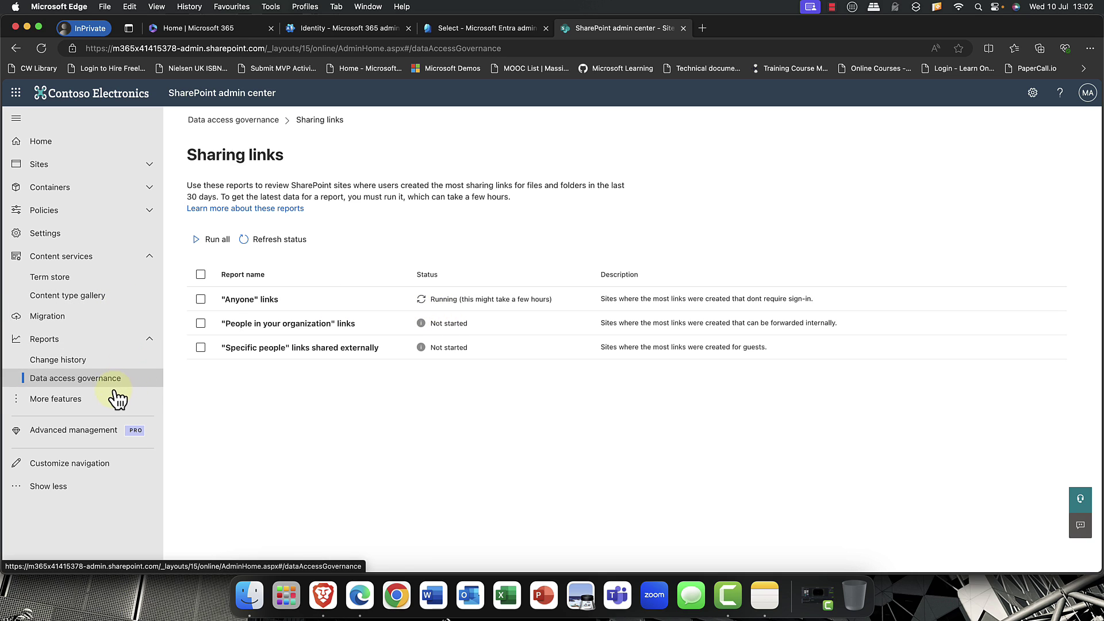
left_click(89, 398)
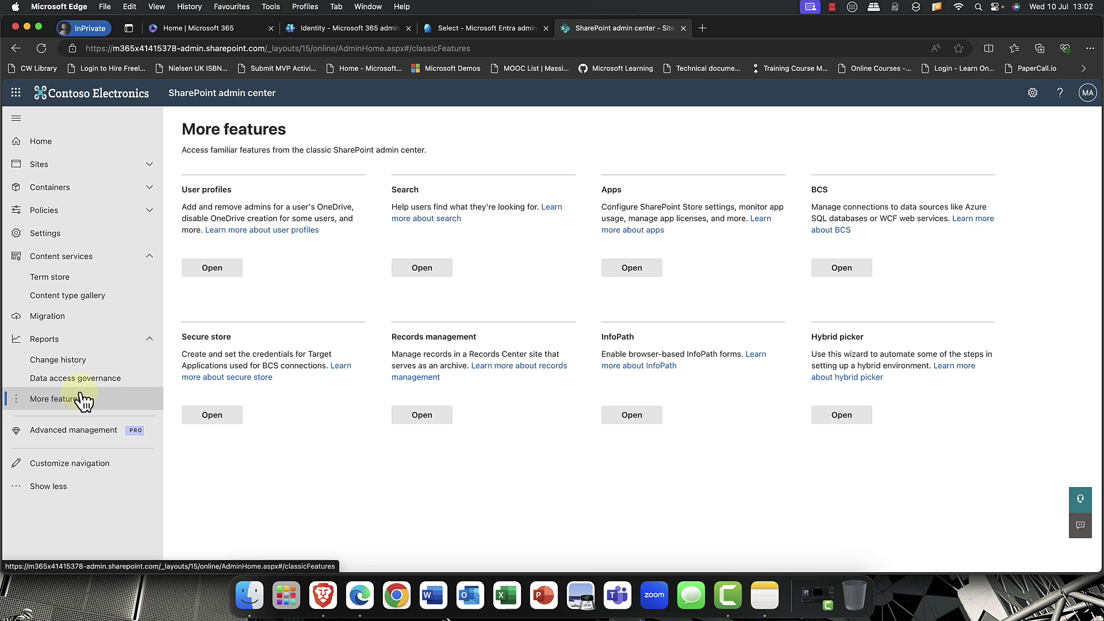
left_click(57, 434)
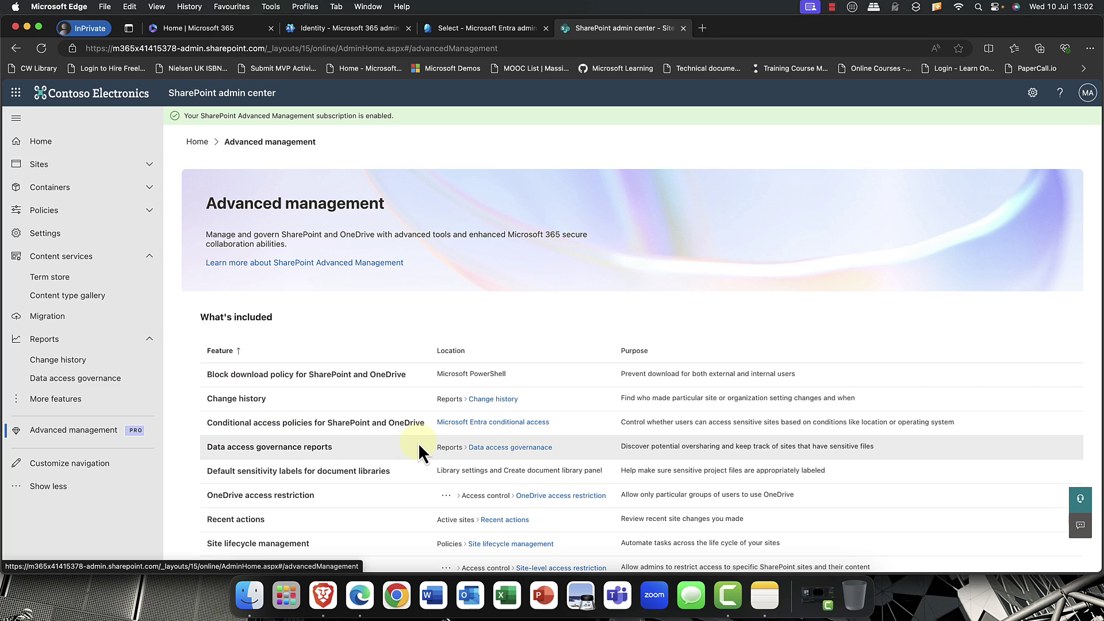
scroll(418, 443, "down", 1)
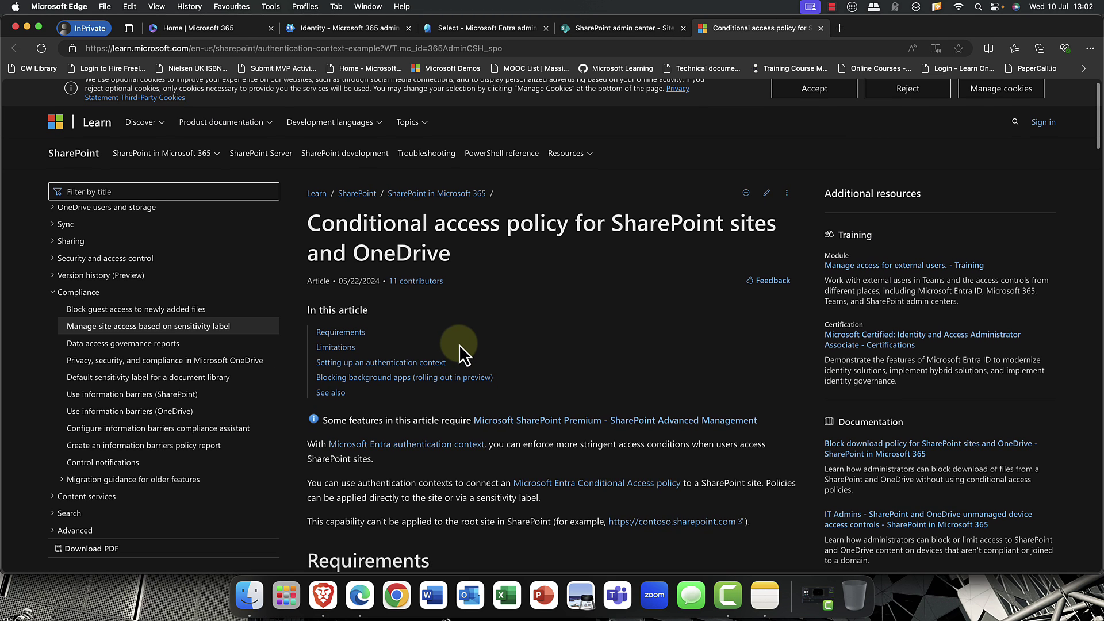
Step: Scroll through the article's Requirements, Limitations and authentication context setup sections
scroll(459, 345, "down", 2)
scroll(459, 344, "down", 10)
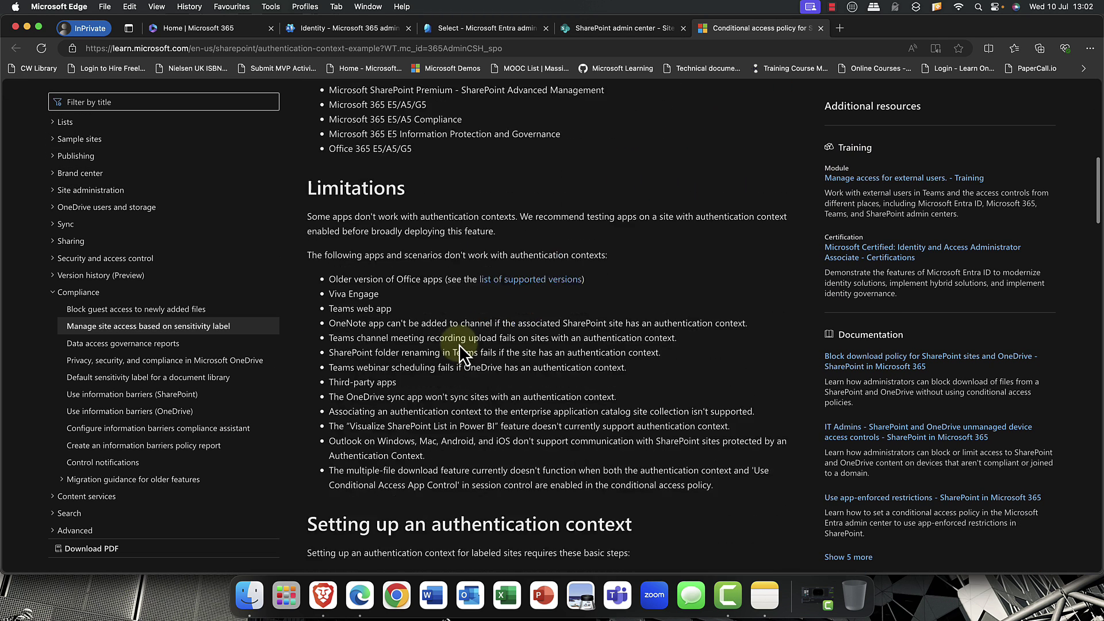
scroll(459, 344, "down", 1)
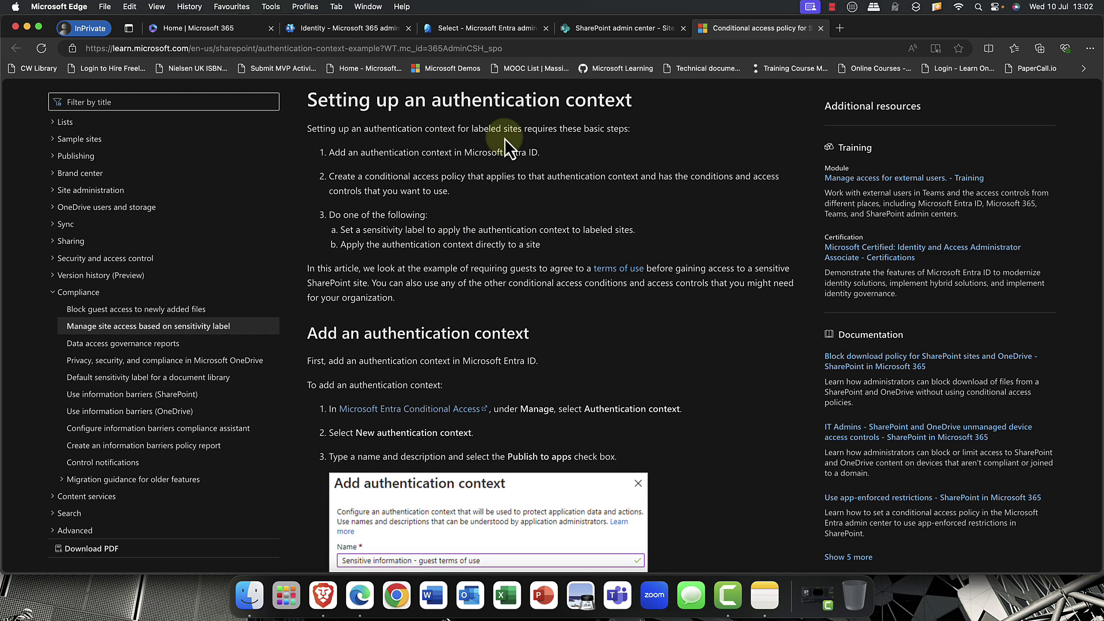
scroll(488, 174, "down", 5)
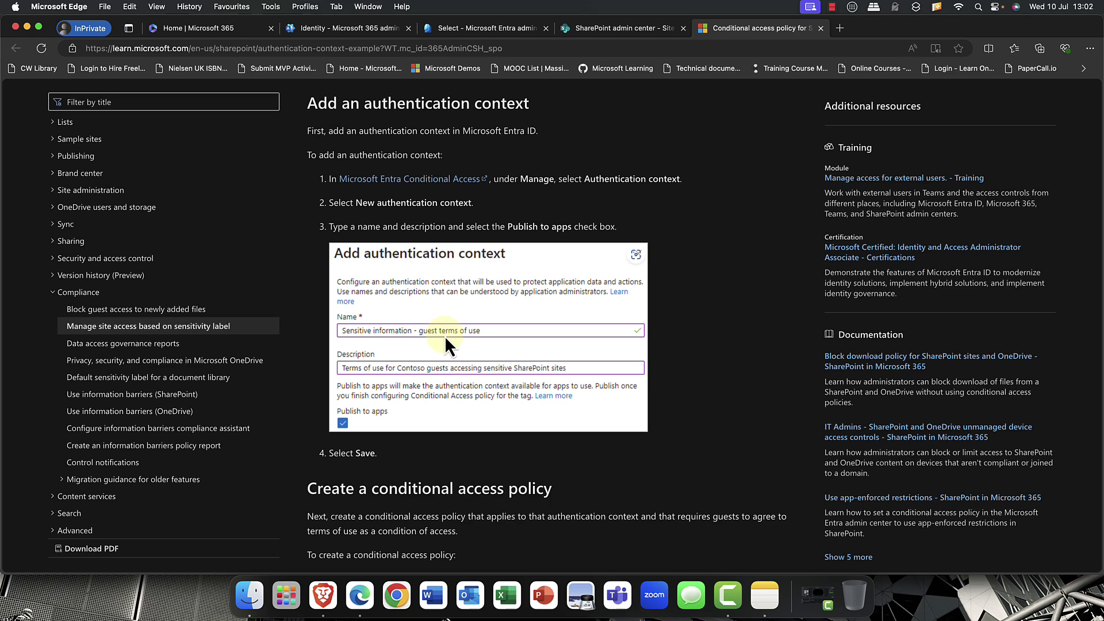
scroll(444, 336, "down", 10)
scroll(443, 334, "down", 2)
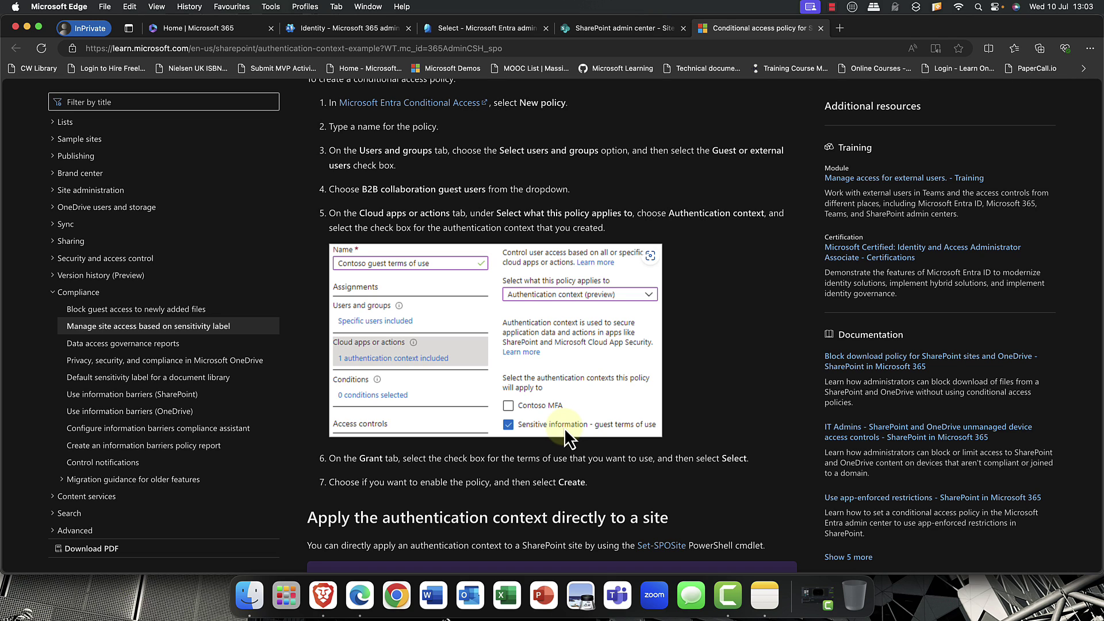
scroll(565, 427, "up", 10)
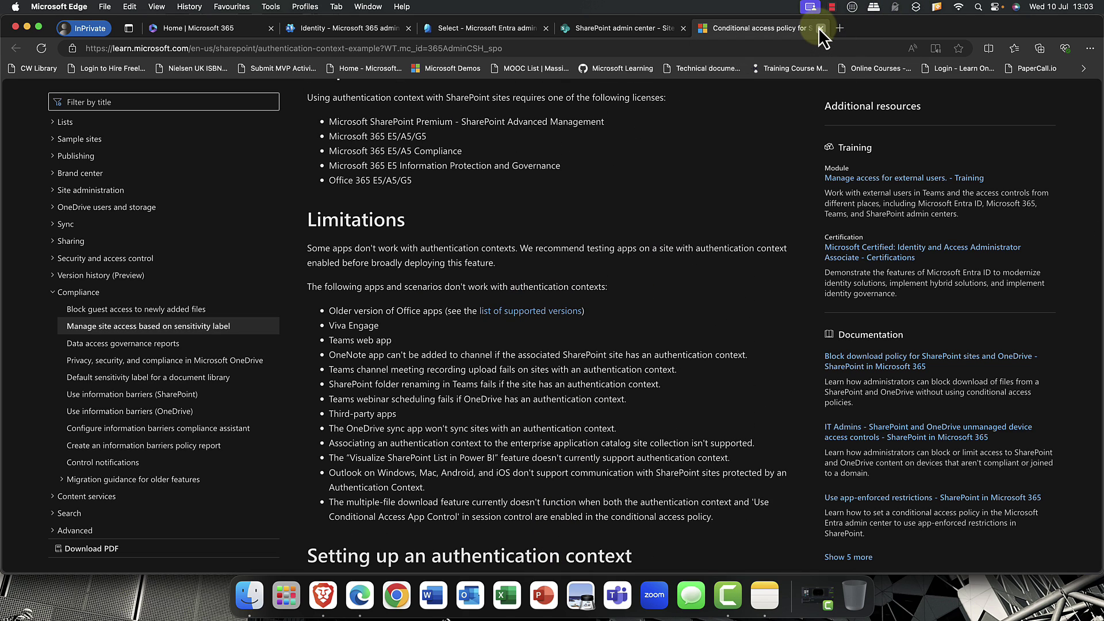
Step: Close the Learn article and open the OneDrive access restriction settings from the features table
left_click(821, 28)
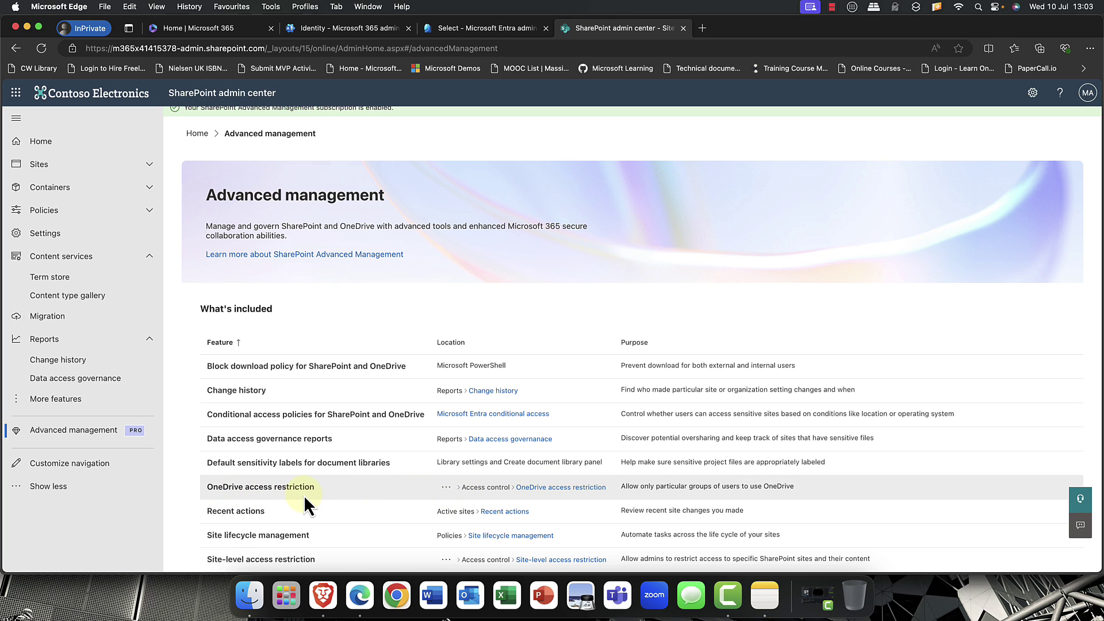
left_click(552, 493)
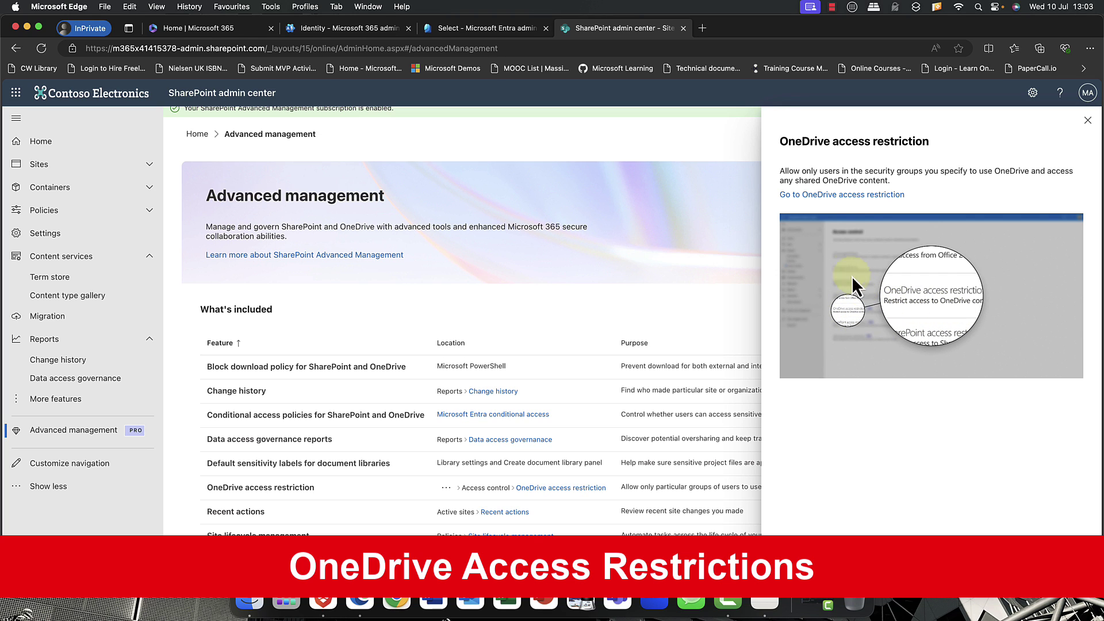
left_click(834, 196)
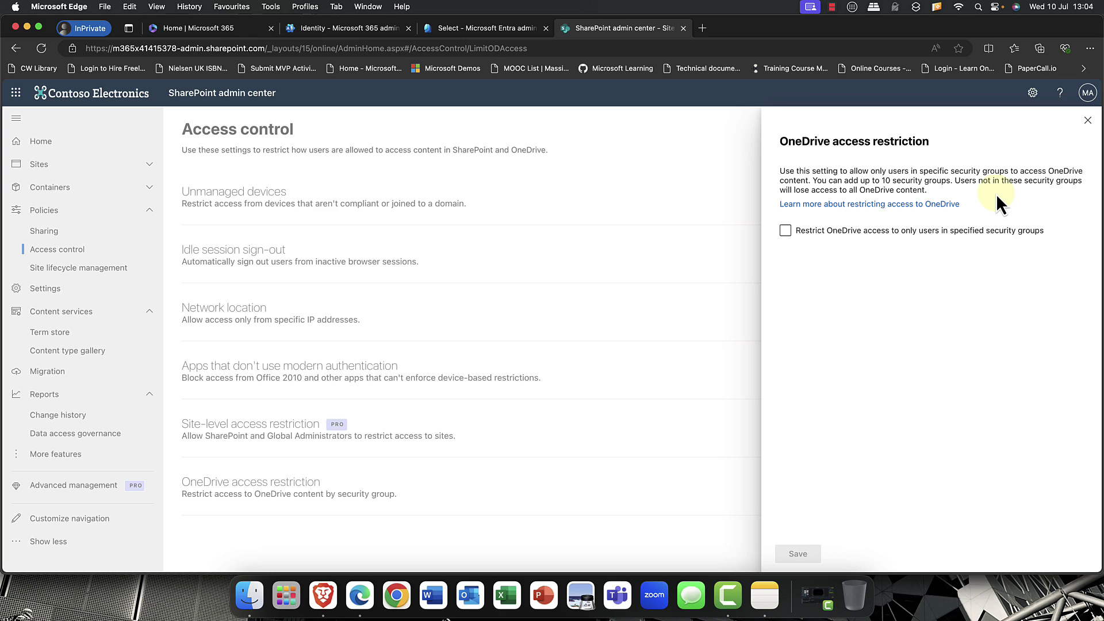
Step: Restrict OneDrive access to the Oslo Admins and Oslo IT Support security groups and save
left_click(854, 232)
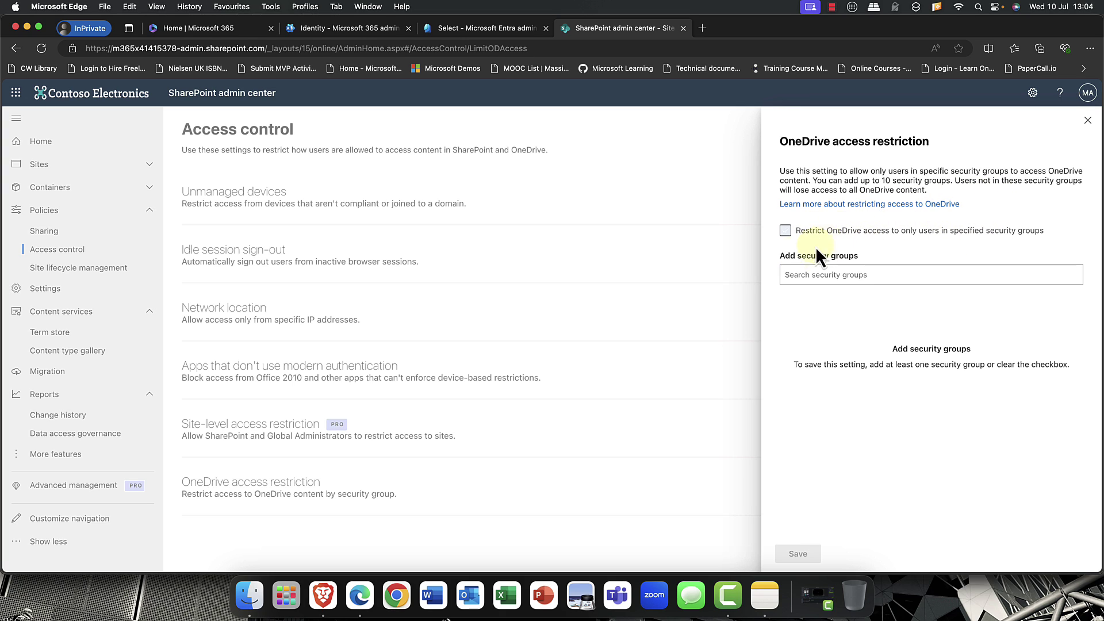
left_click(789, 275)
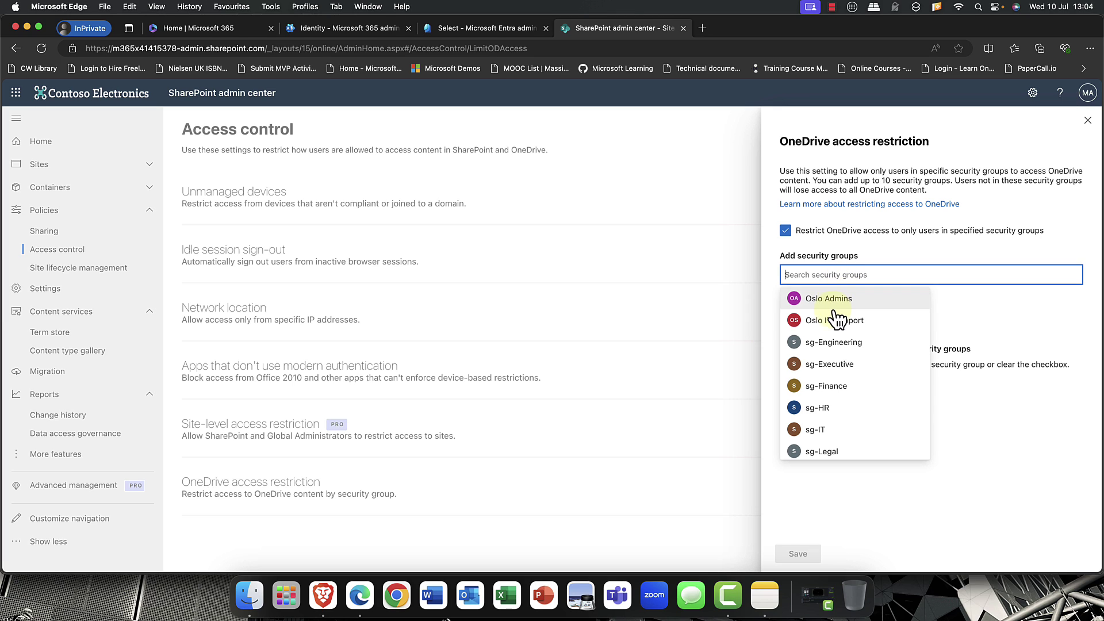
left_click(833, 302)
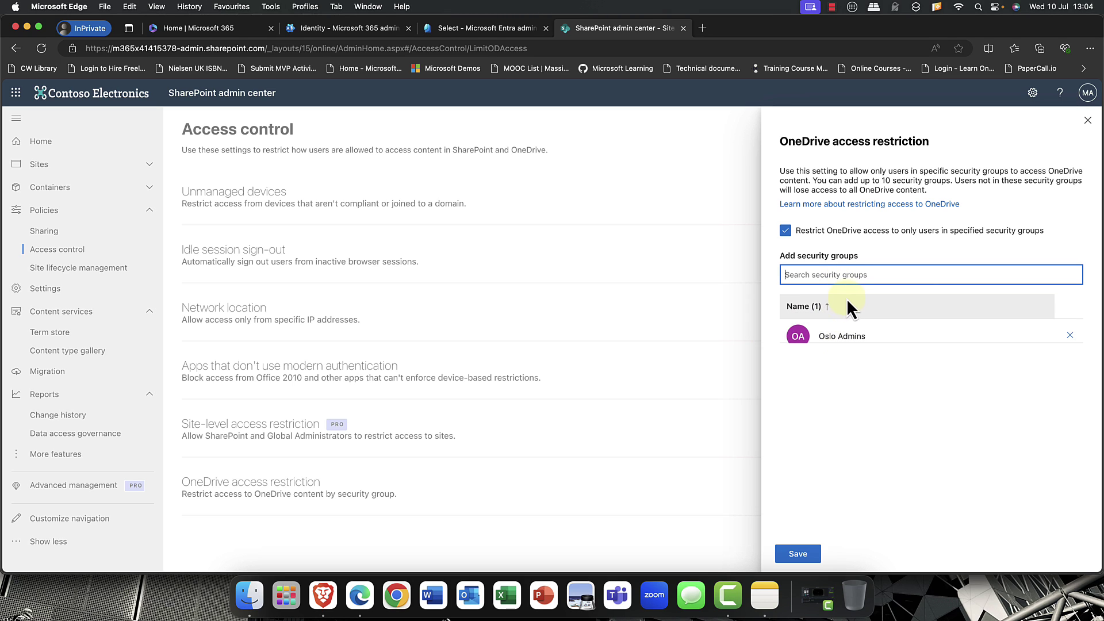
left_click(852, 278)
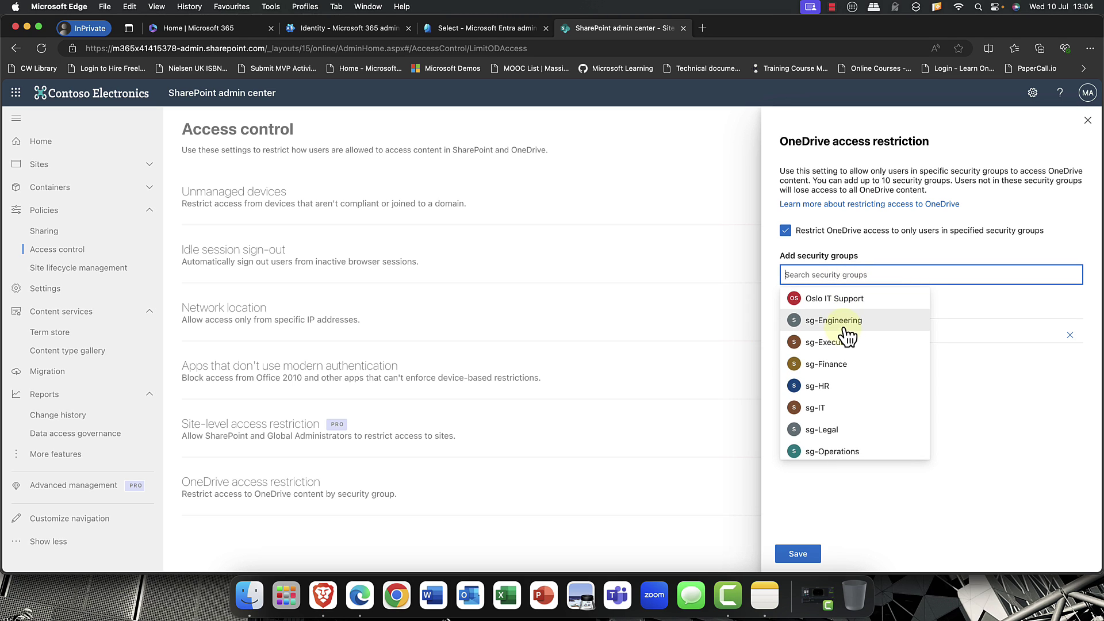
type("Oslo IT Support")
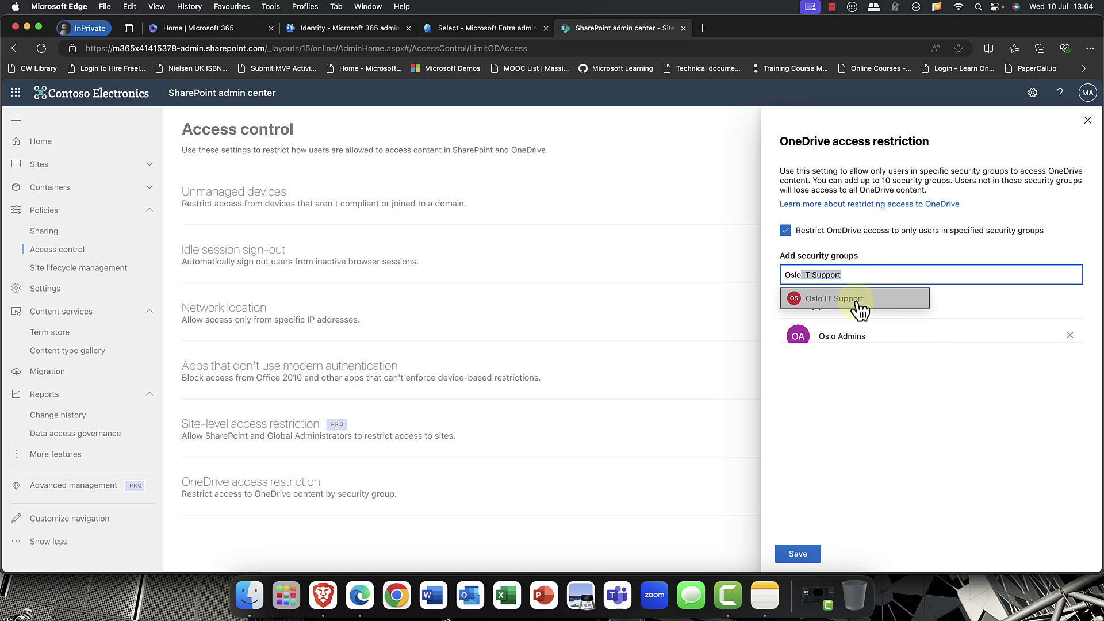
left_click(856, 299)
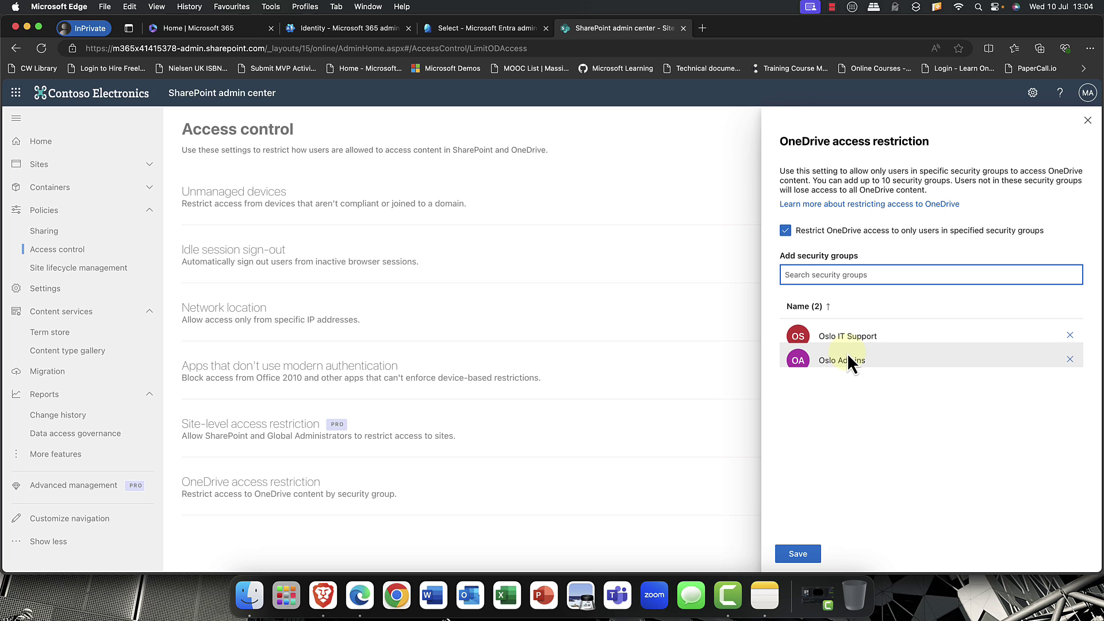
left_click(800, 554)
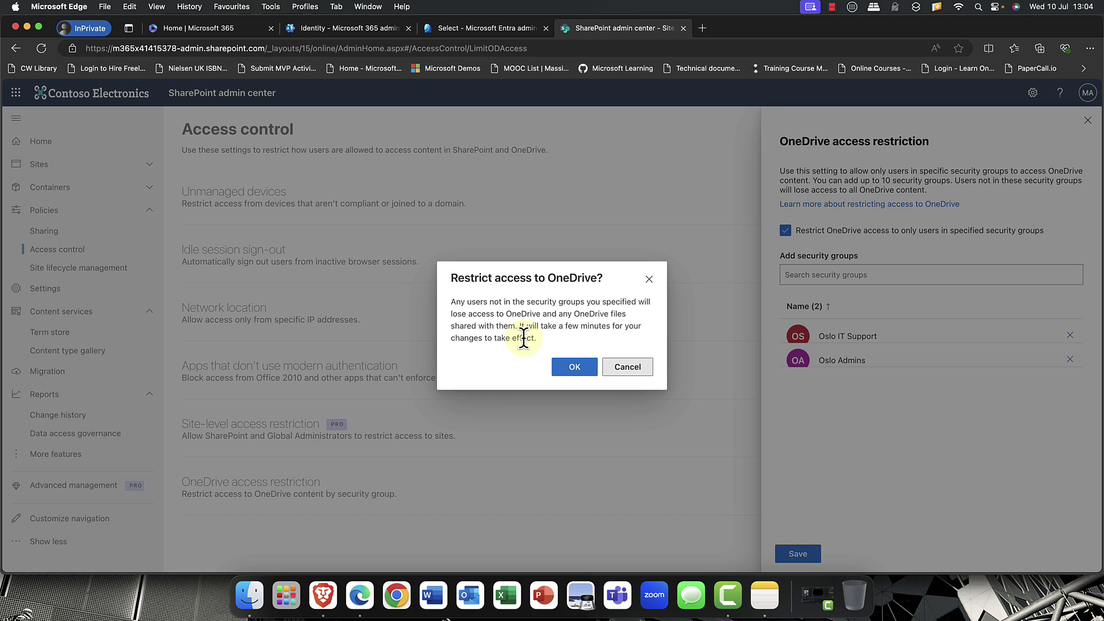
Step: Cancel the 'Restrict access to OneDrive?' confirmation prompt
left_click(630, 371)
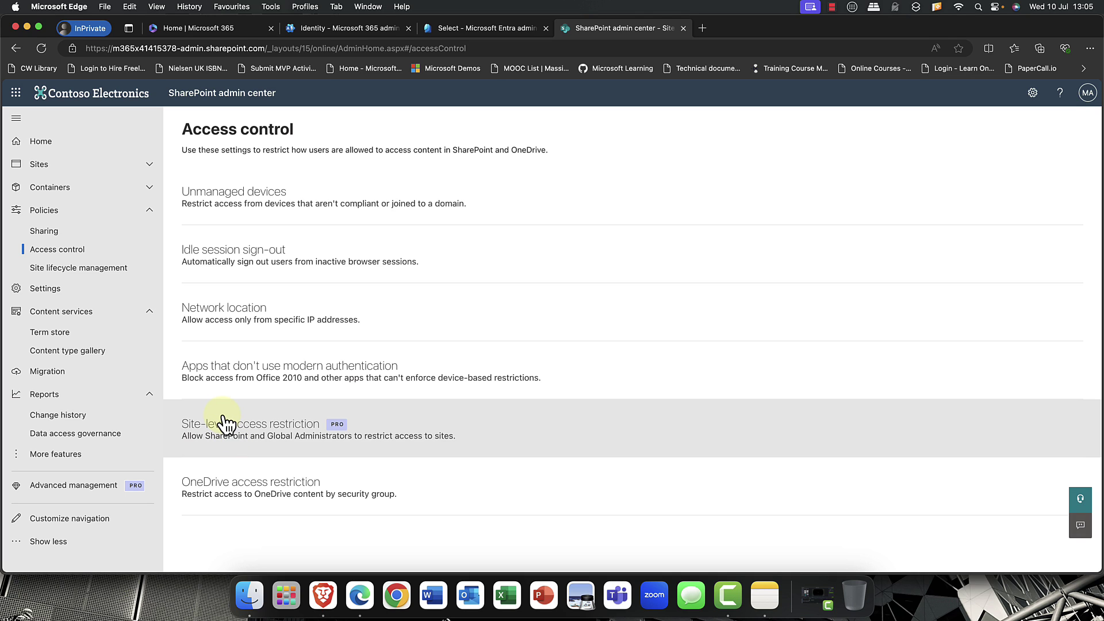
Step: Reopen OneDrive access restriction and leave the security group restriction checkbox unticked
left_click(264, 485)
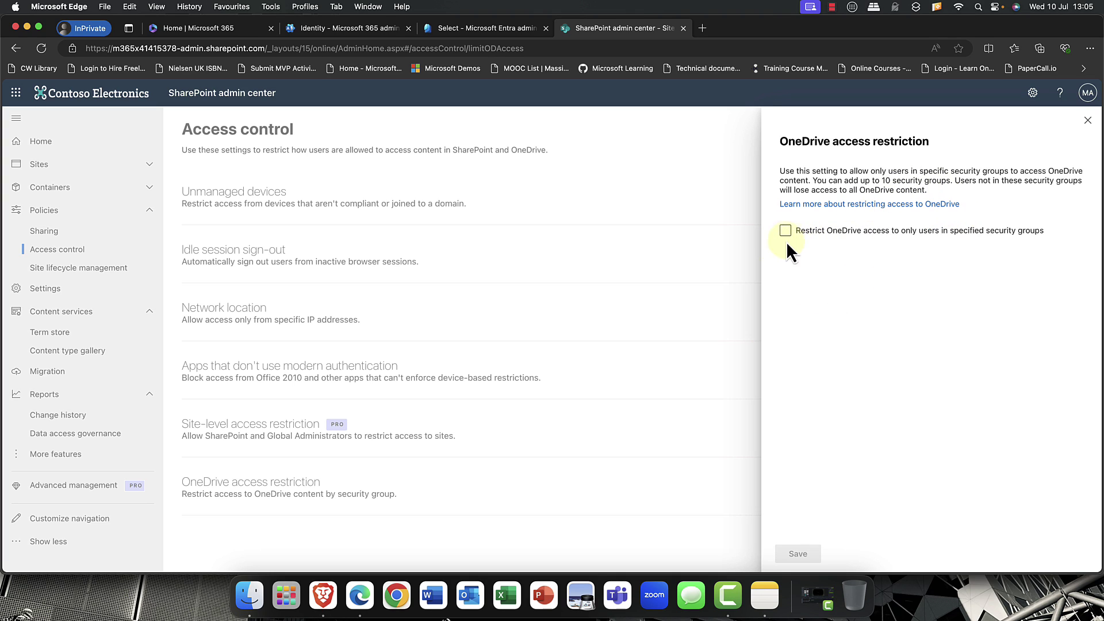
left_click(781, 234)
left_click(785, 233)
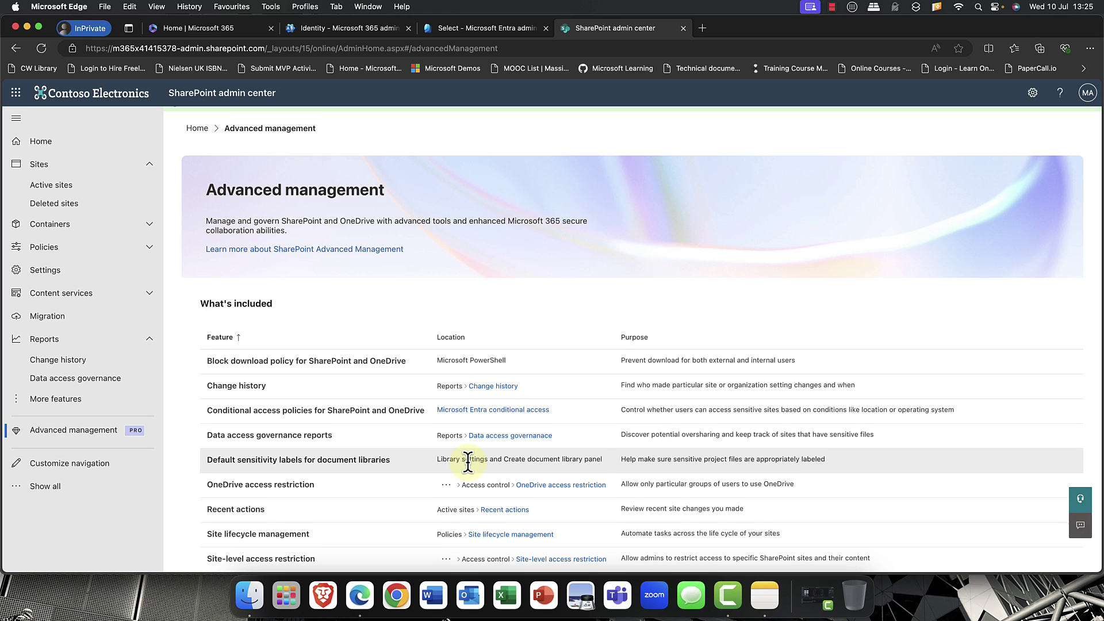
Step: Open the SharePoint Advanced Management Learn article, scroll to its $3 per user licensing section, and return to the top
left_click(367, 249)
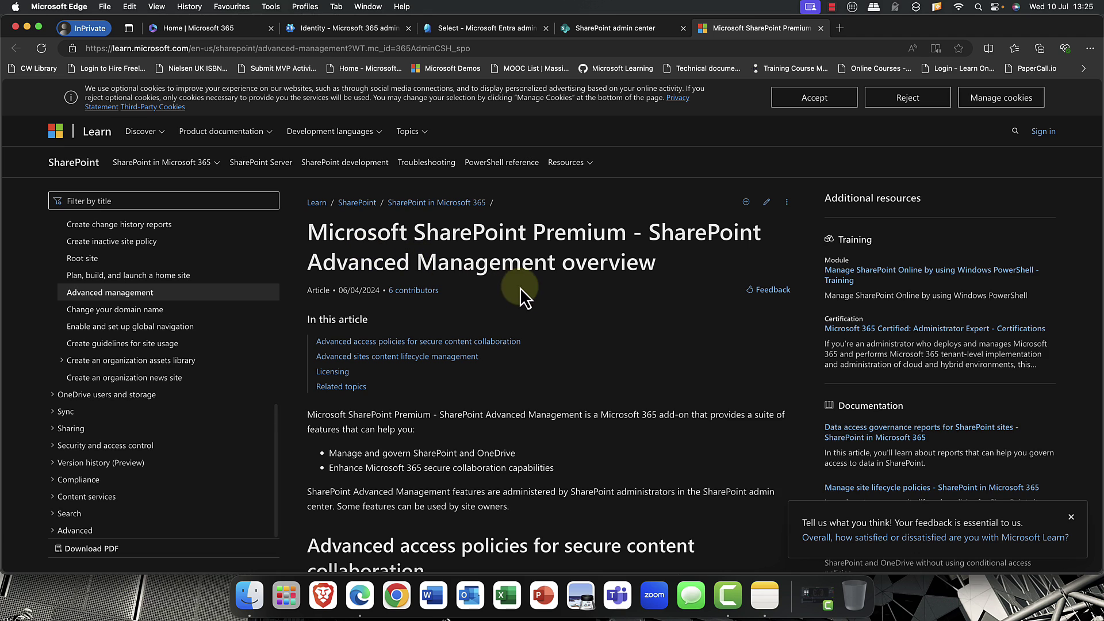
scroll(489, 280, "down", 3)
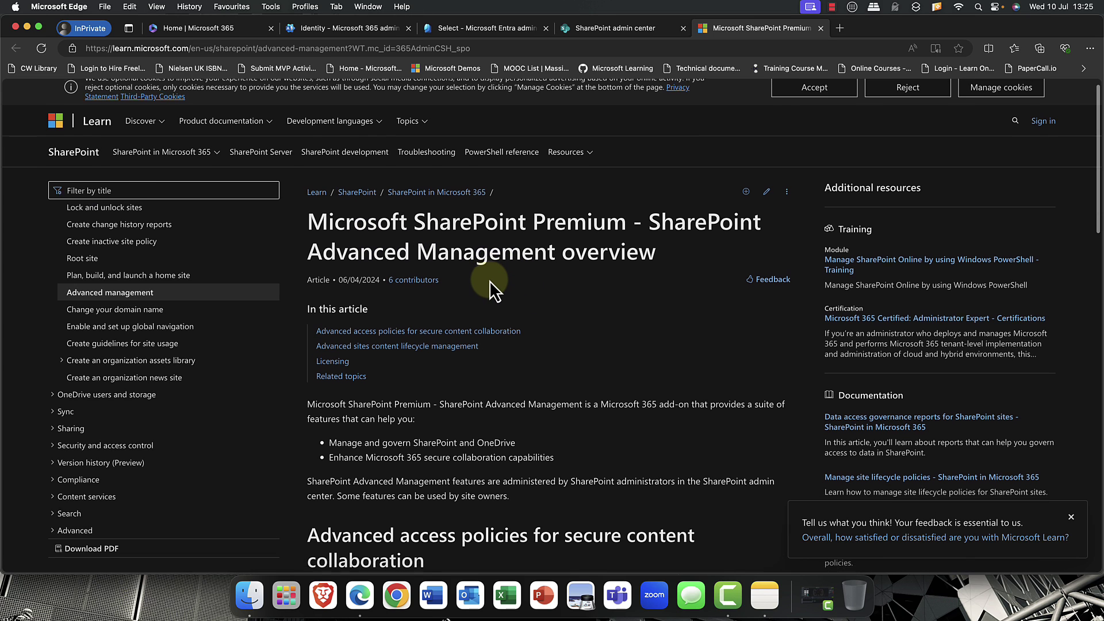
scroll(489, 280, "down", 6)
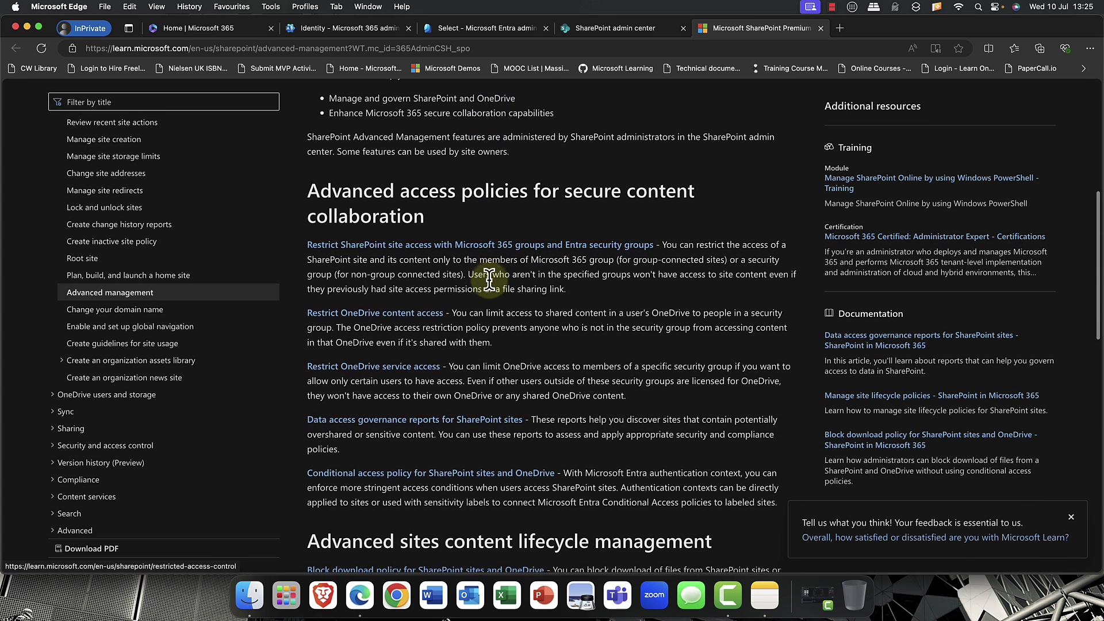
scroll(489, 280, "down", 2)
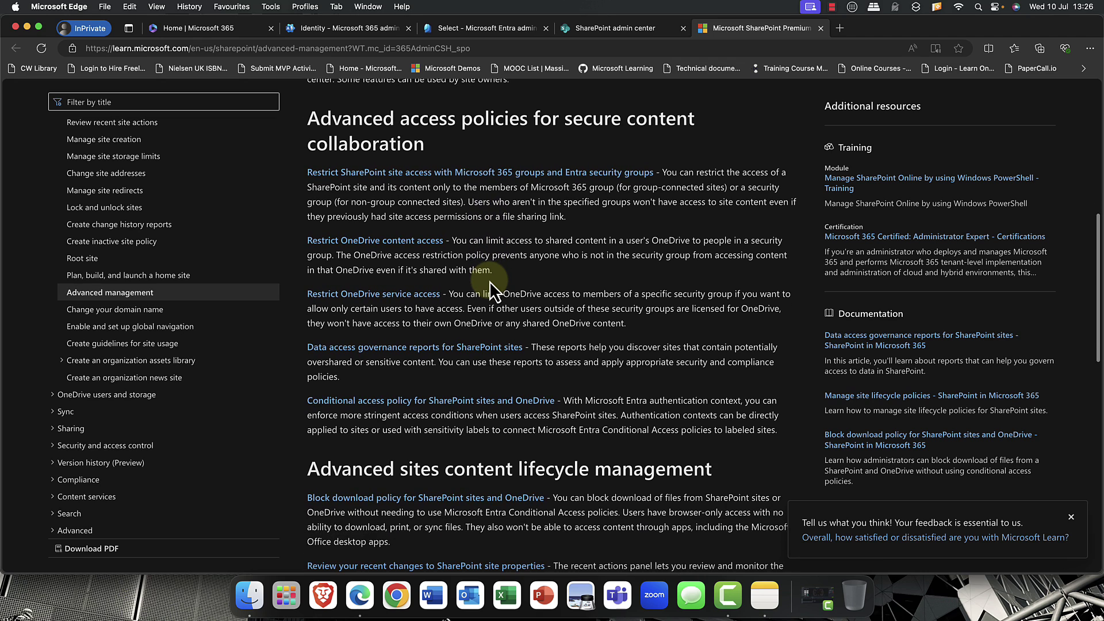
scroll(460, 339, "down", 5)
scroll(460, 339, "down", 12)
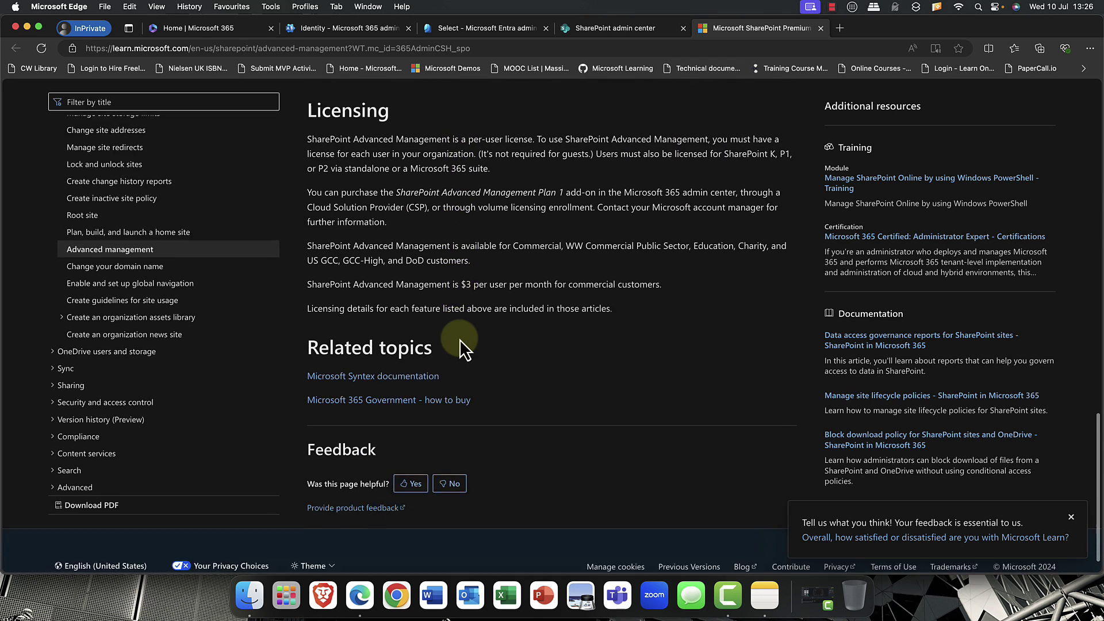
scroll(461, 339, "up", 2)
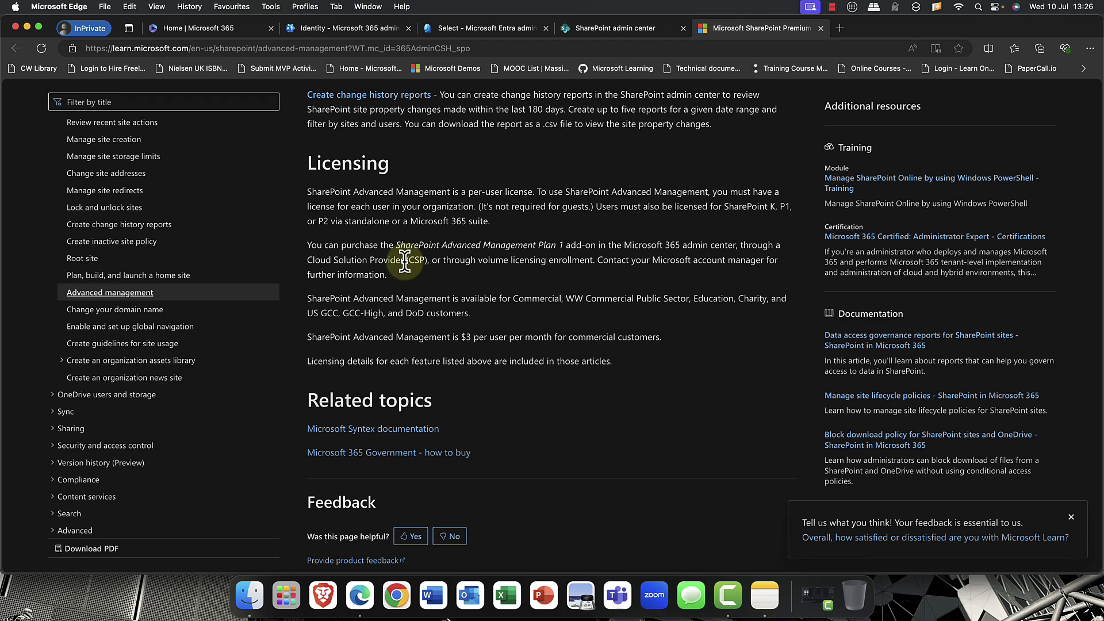
scroll(406, 261, "up", 3)
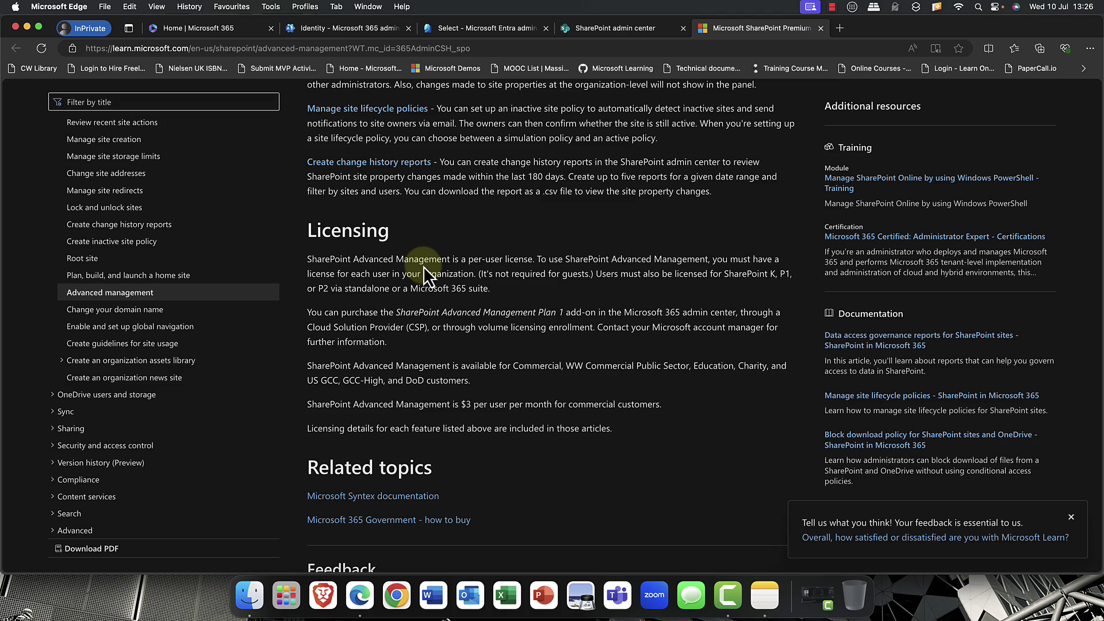
scroll(423, 267, "up", 15)
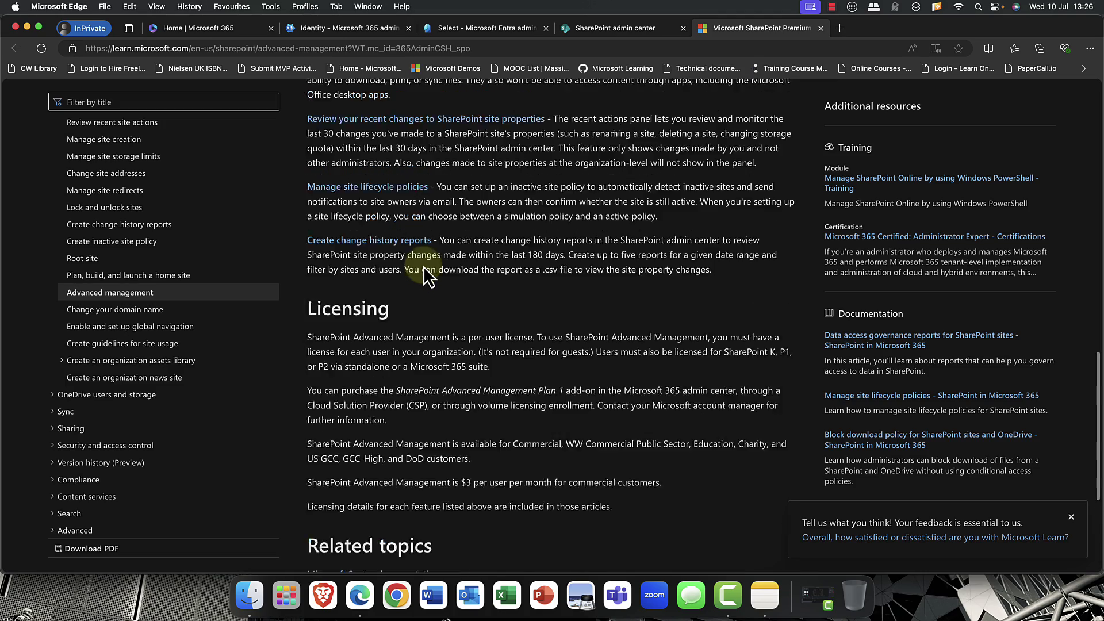
scroll(423, 267, "up", 3)
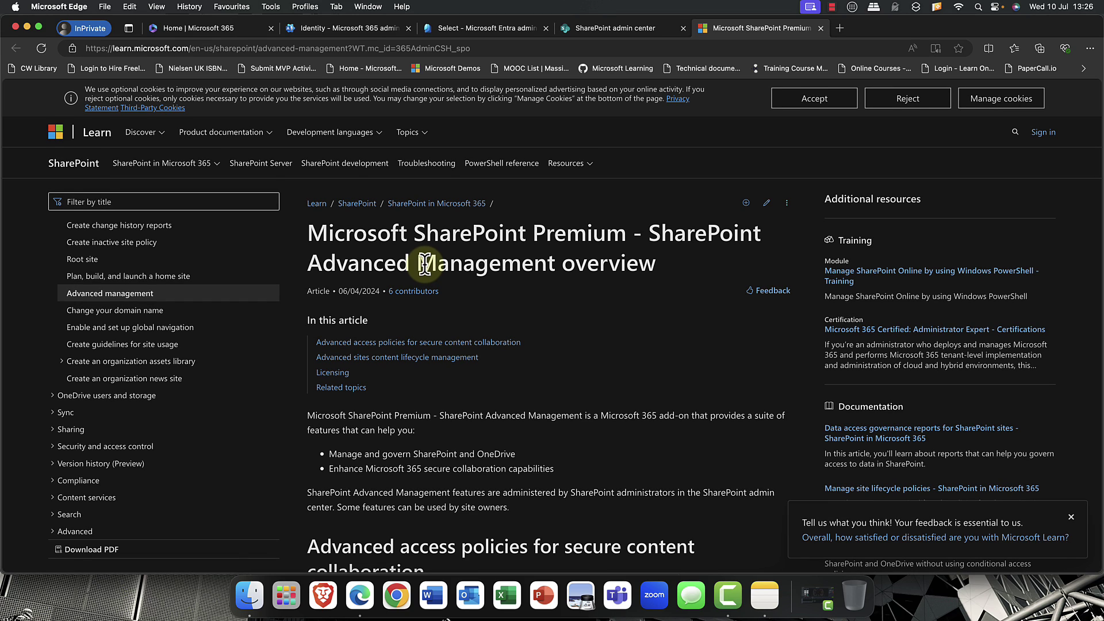
Step: Return to the SharePoint admin center tab showing the Advanced management page with the subscription enabled
key("ctrl+shift+Tab")
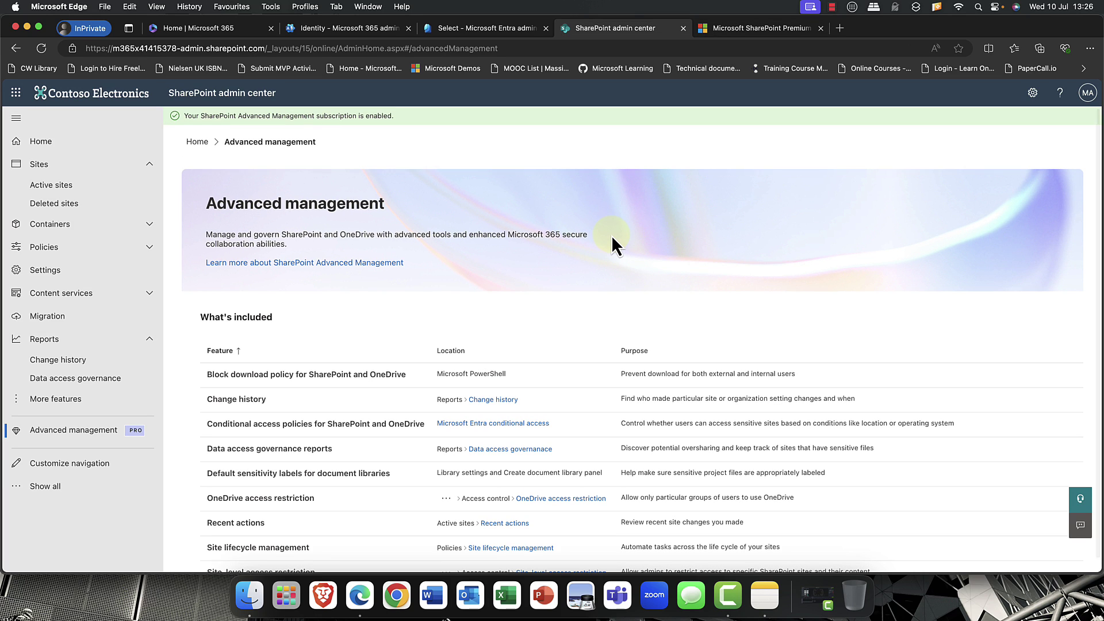